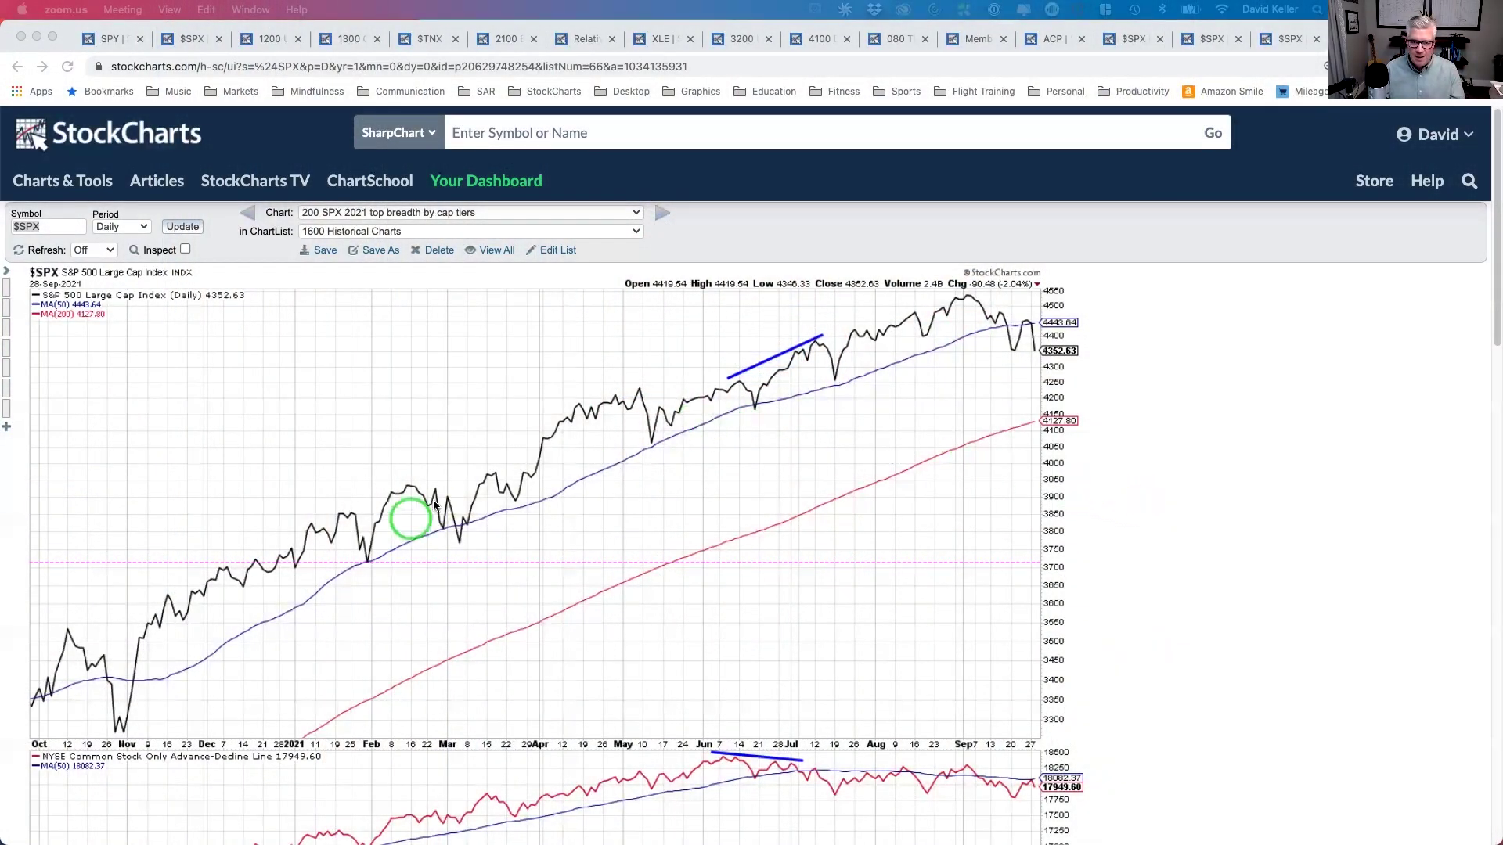
- Review the 2021 chart's NYSE, SPX, Mid Cap and Small Cap A-D panels, then switch to the 2000 chart
{"action": "scroll", "coordinate": [920, 360], "scroll_direction": "down", "scroll_amount": 2}
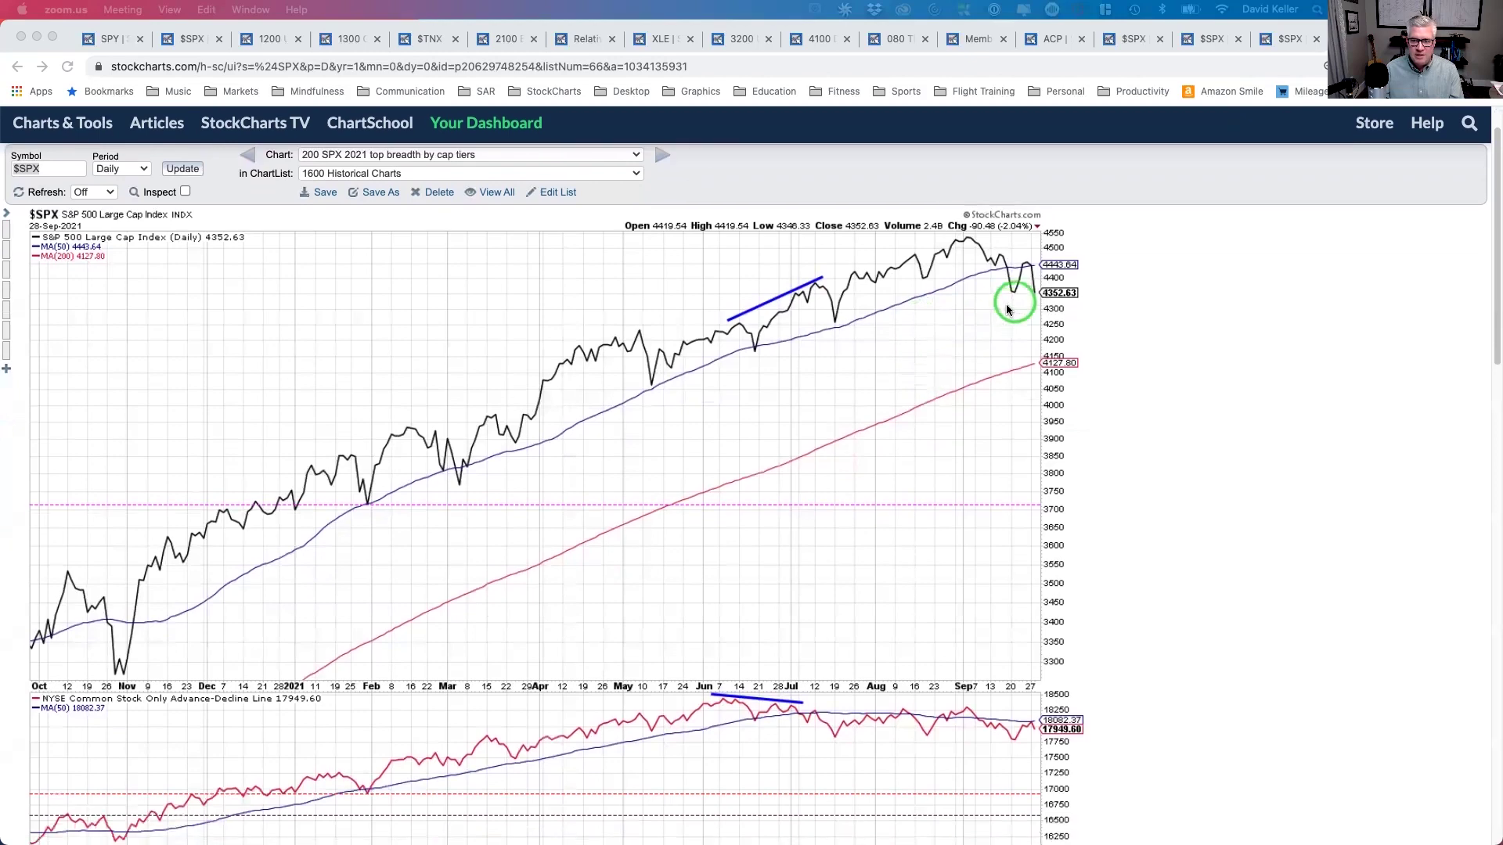
{"action": "scroll", "coordinate": [1019, 363], "scroll_direction": "down", "scroll_amount": 10}
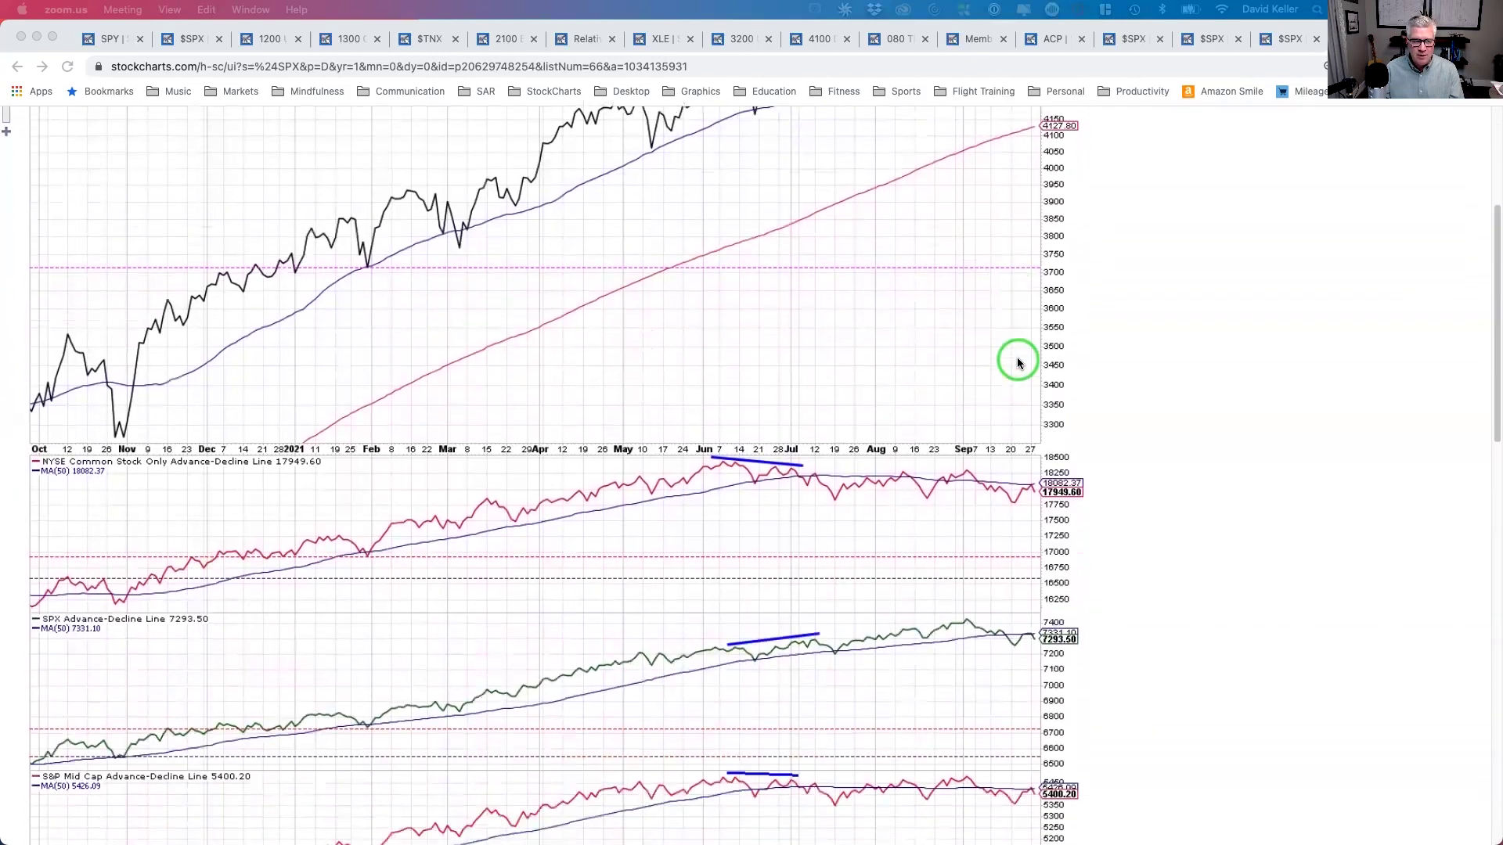
{"action": "scroll", "coordinate": [1188, 447], "scroll_direction": "up", "scroll_amount": 1}
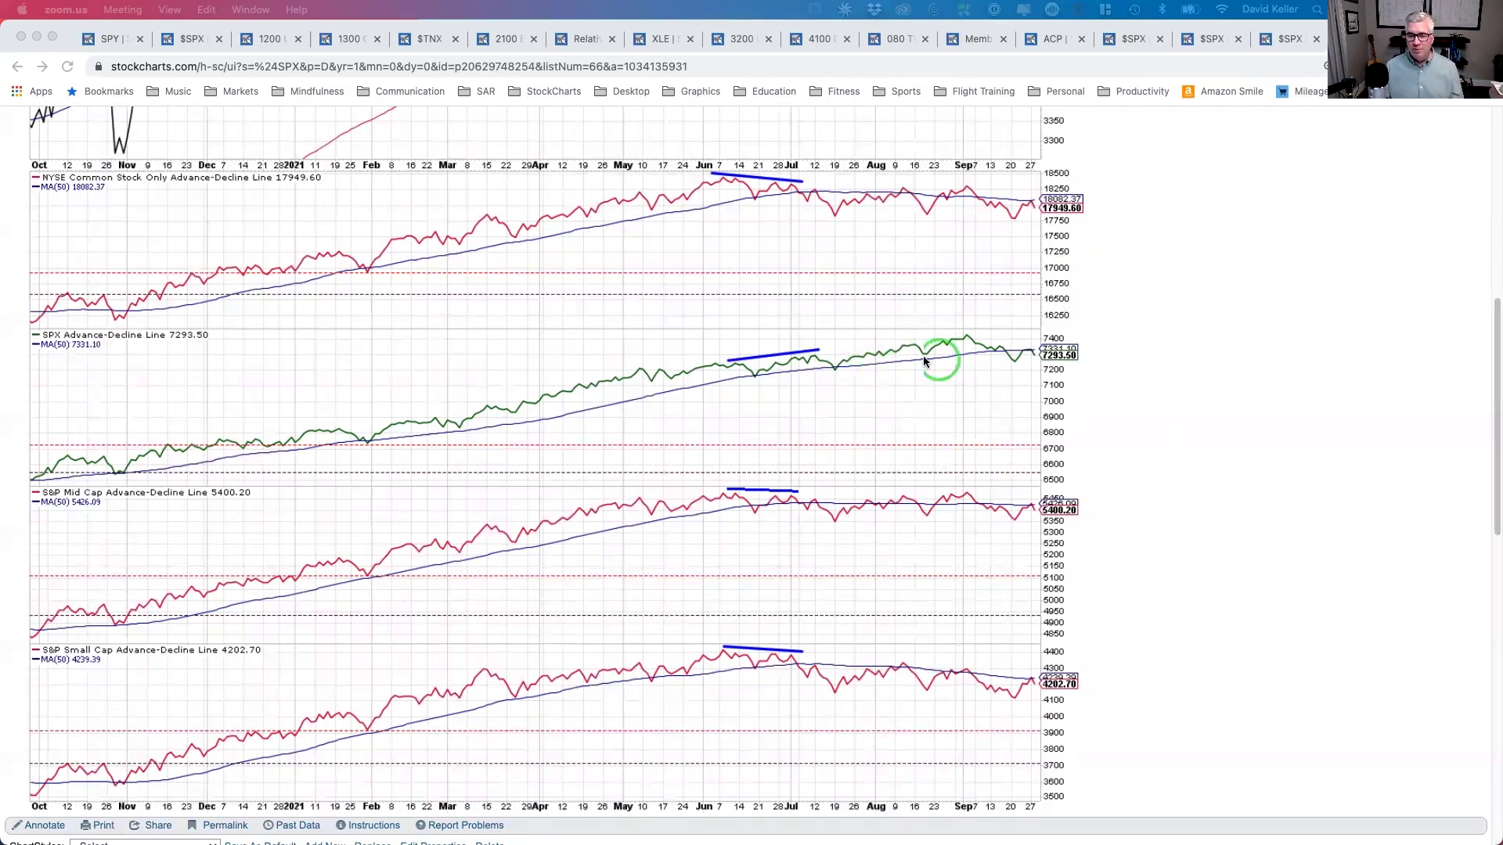
{"action": "left_click", "coordinate": [1115, 39]}
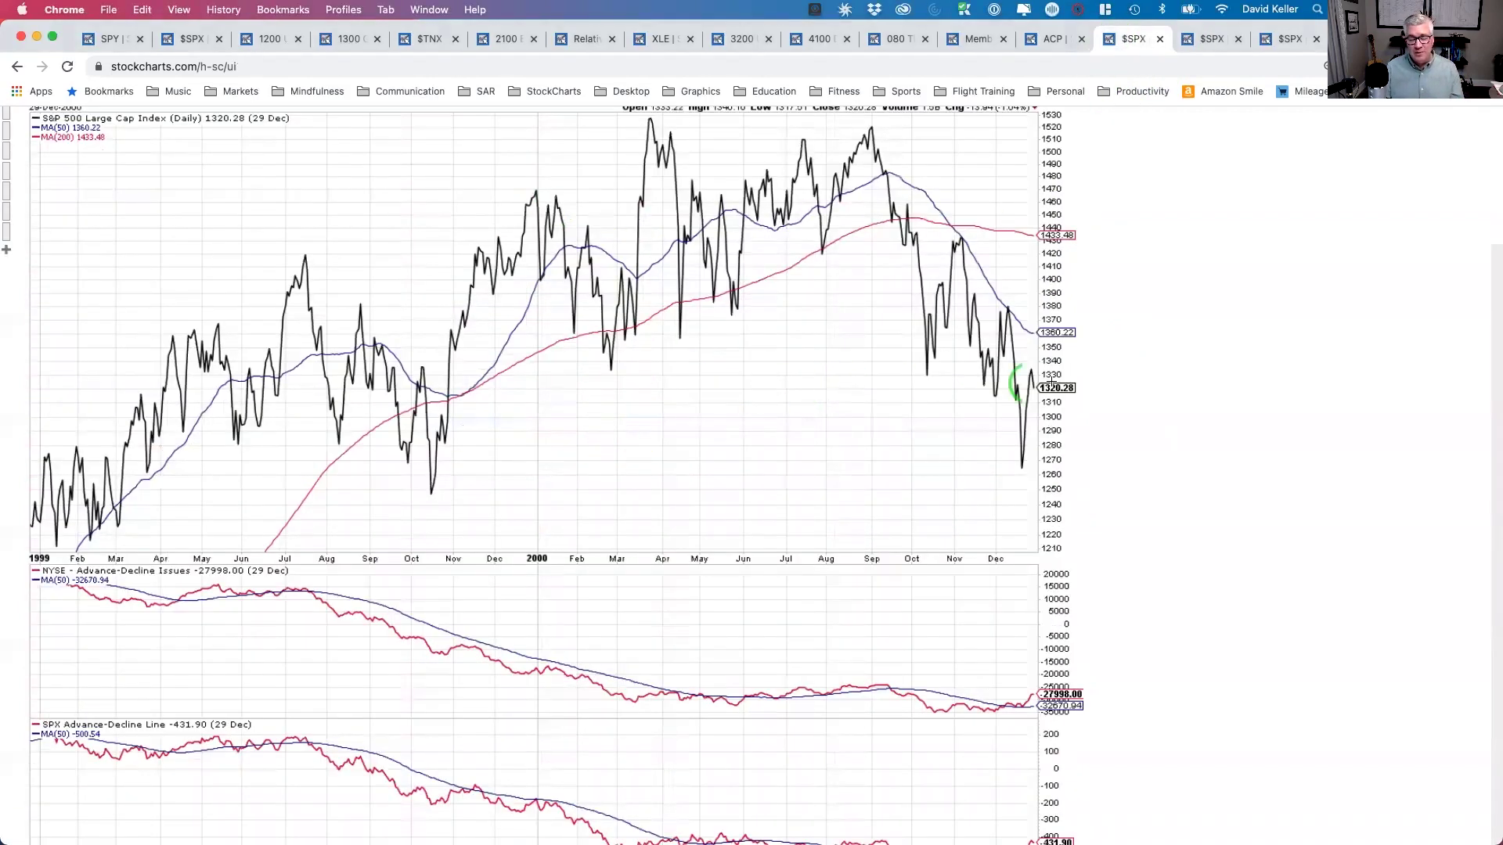
- Compare the 1999–2000 NYSE and SPX A-D lines sliding lower against the climbing S&P 500
{"action": "scroll", "coordinate": [1007, 436], "scroll_direction": "down", "scroll_amount": 3}
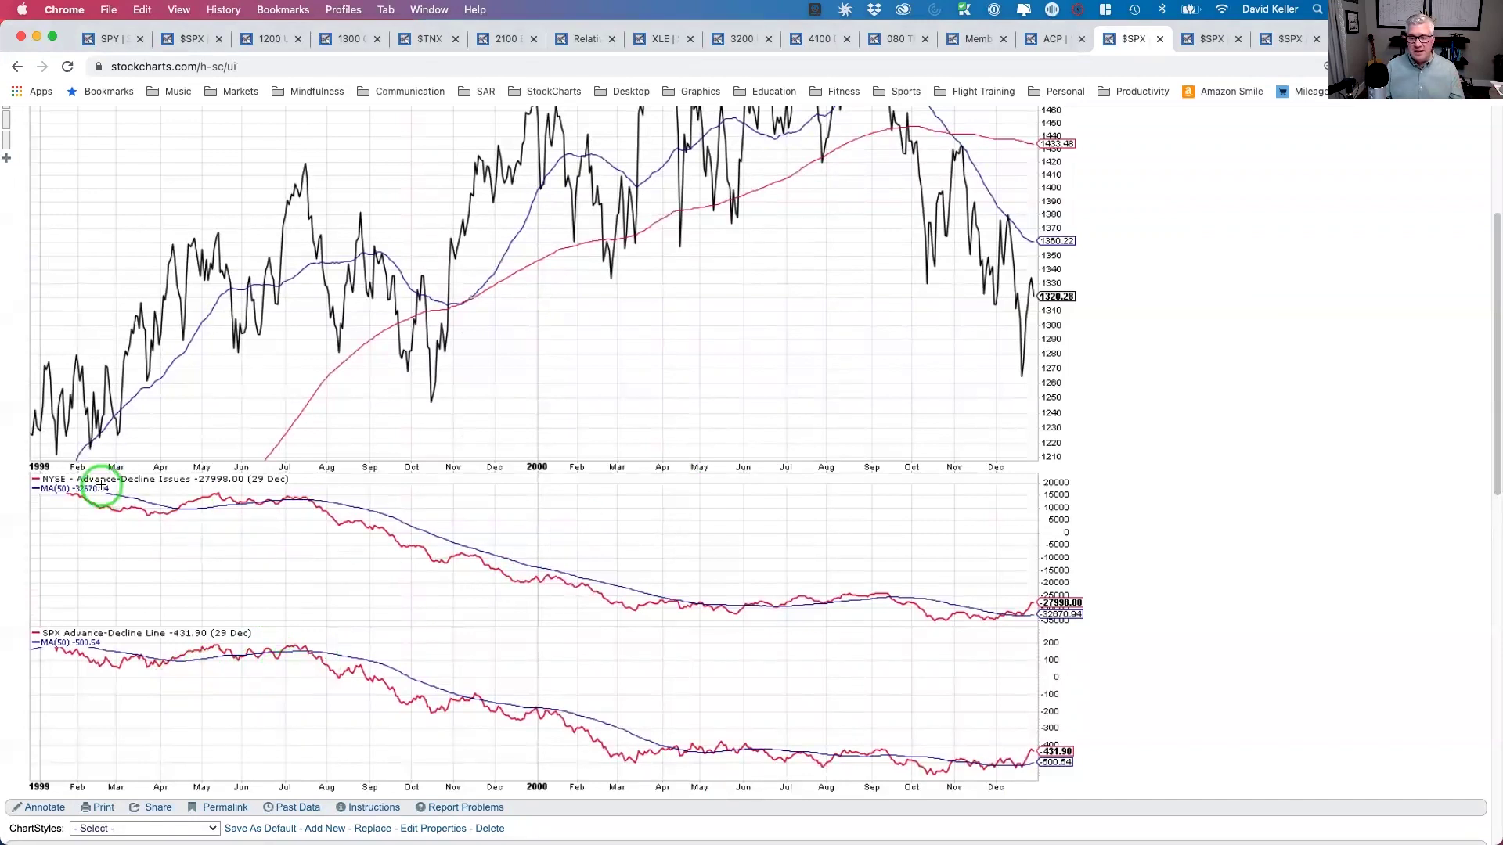
{"action": "scroll", "coordinate": [580, 419], "scroll_direction": "up", "scroll_amount": 3}
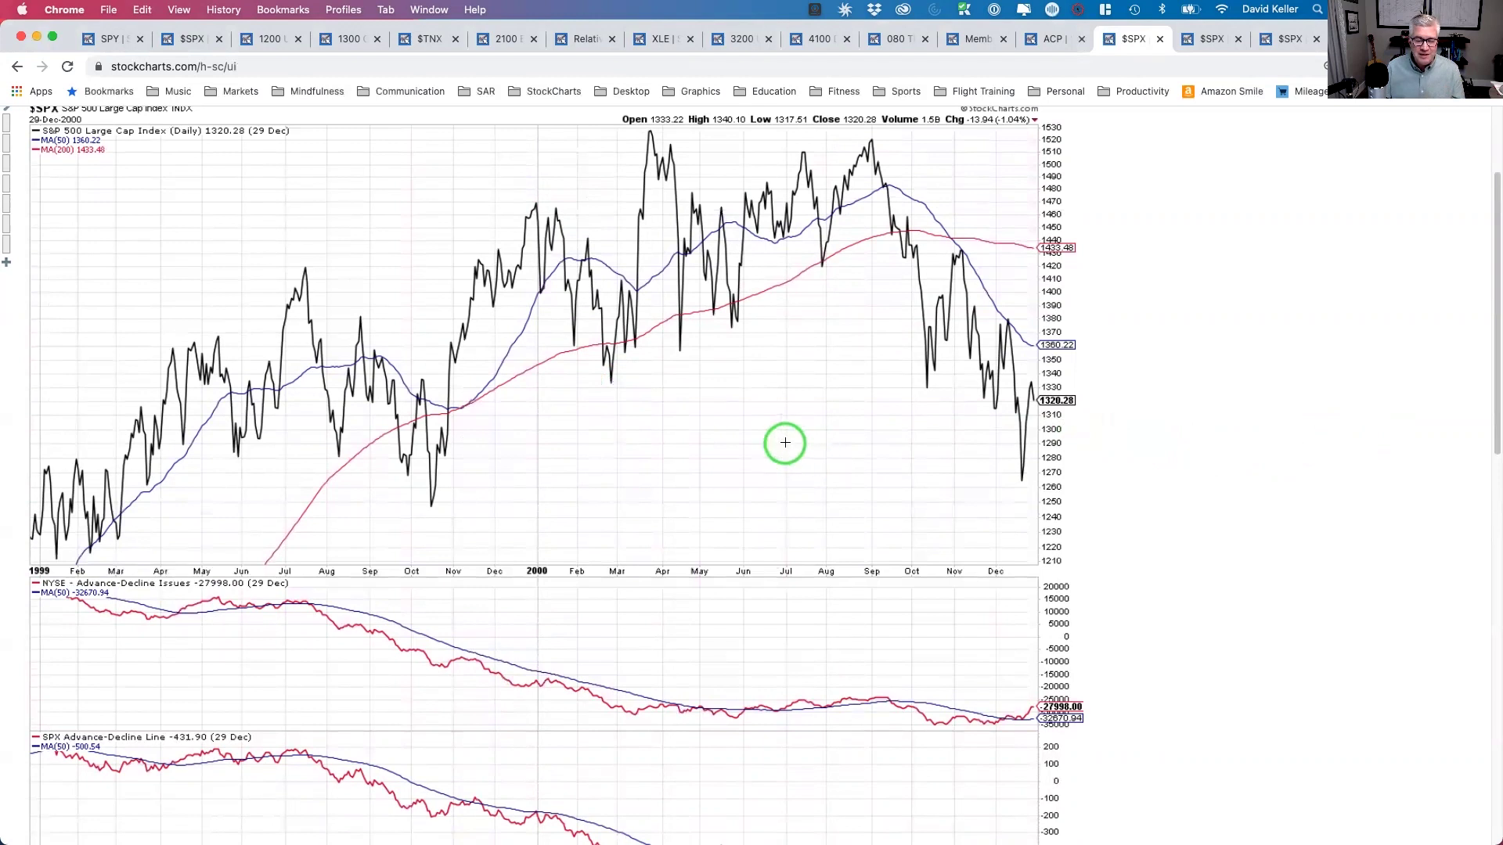
{"action": "scroll", "coordinate": [584, 500], "scroll_direction": "down", "scroll_amount": 2}
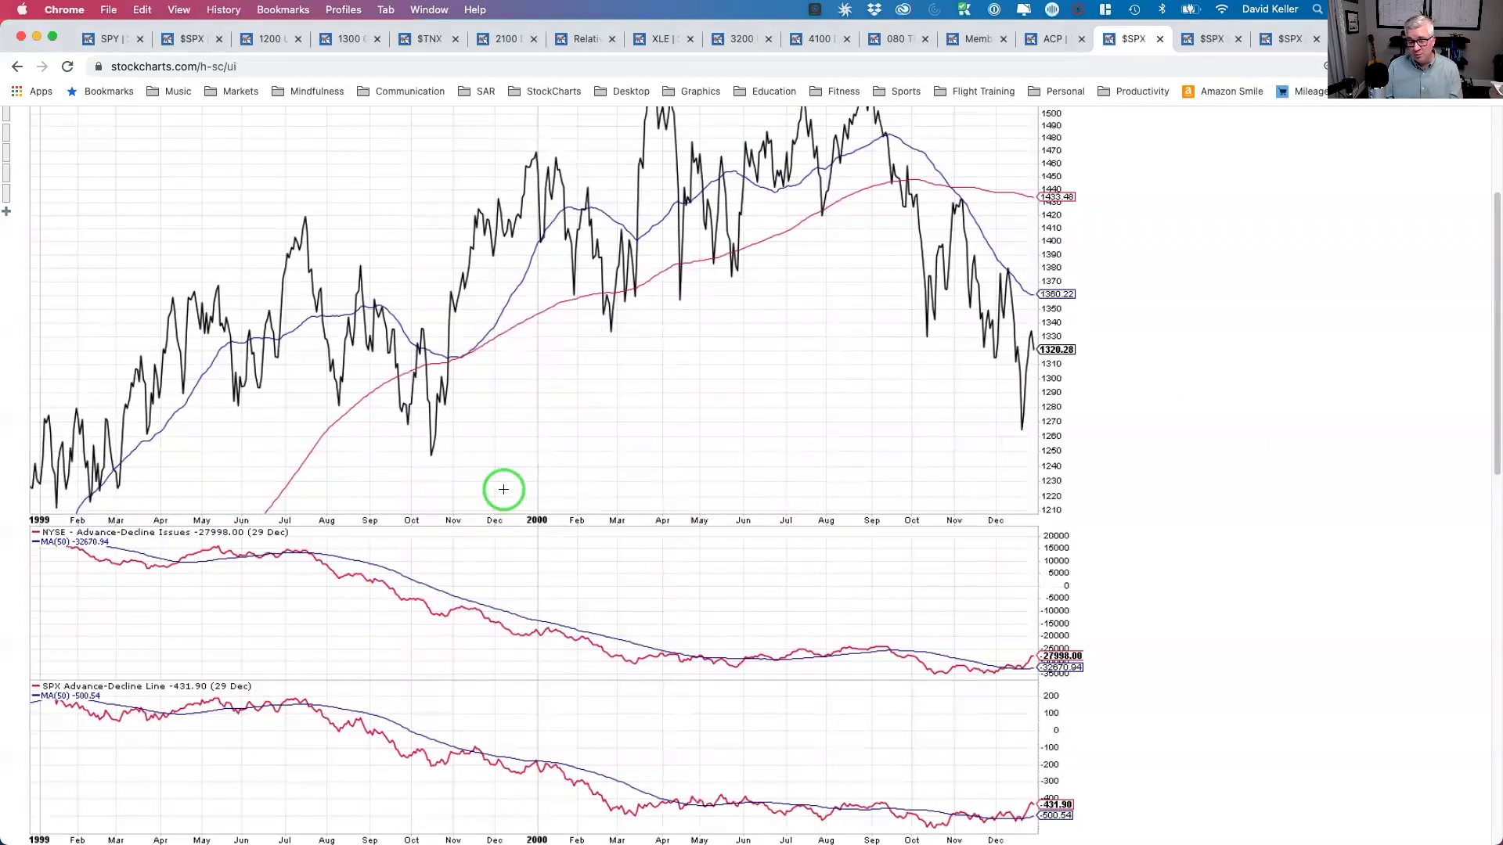
{"action": "scroll", "coordinate": [618, 297], "scroll_direction": "up", "scroll_amount": 2}
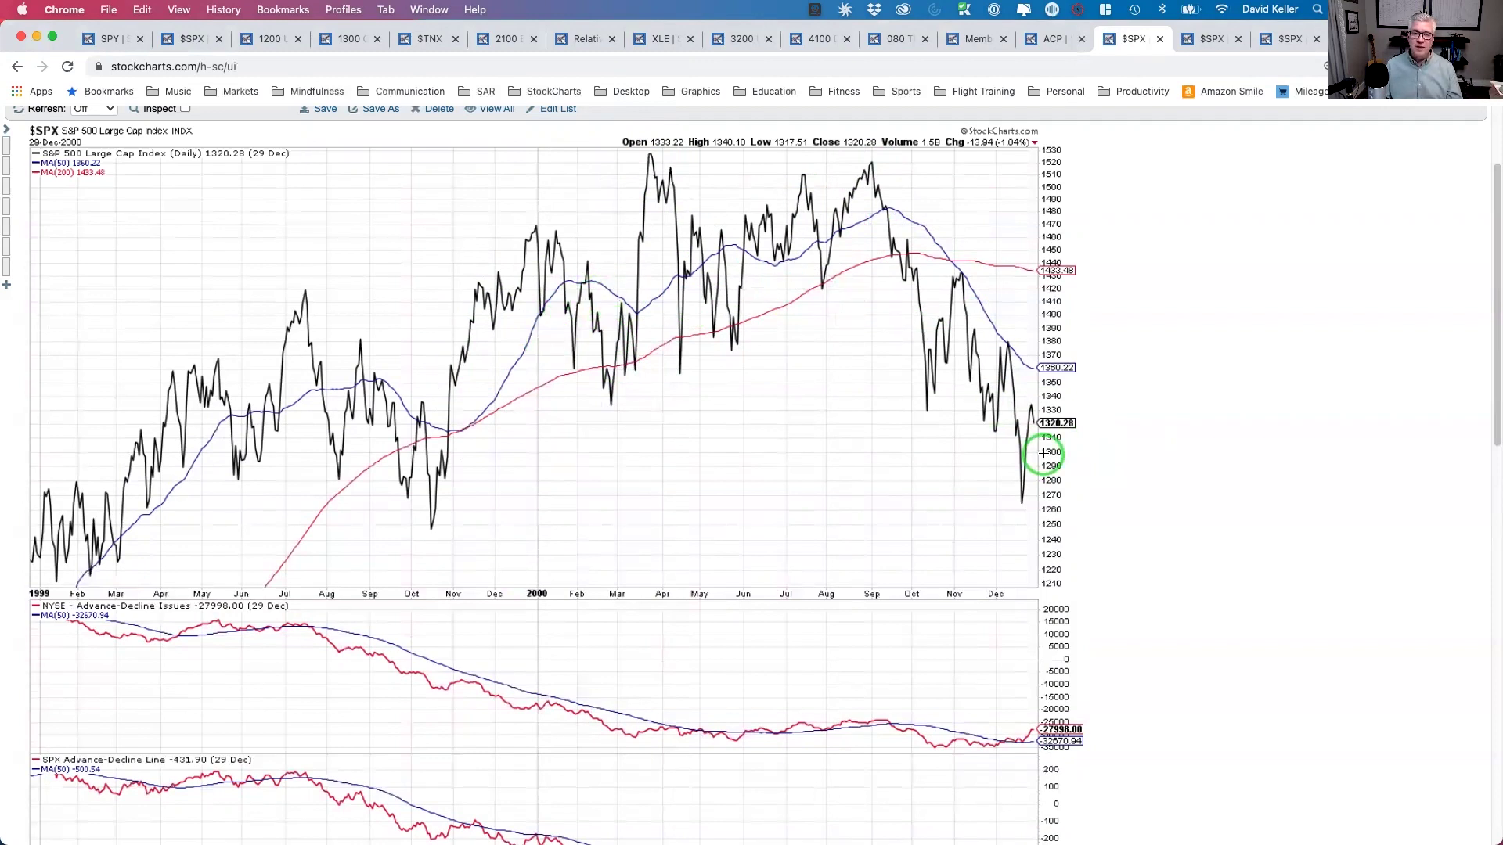
{"action": "scroll", "coordinate": [1018, 454], "scroll_direction": "down", "scroll_amount": 3}
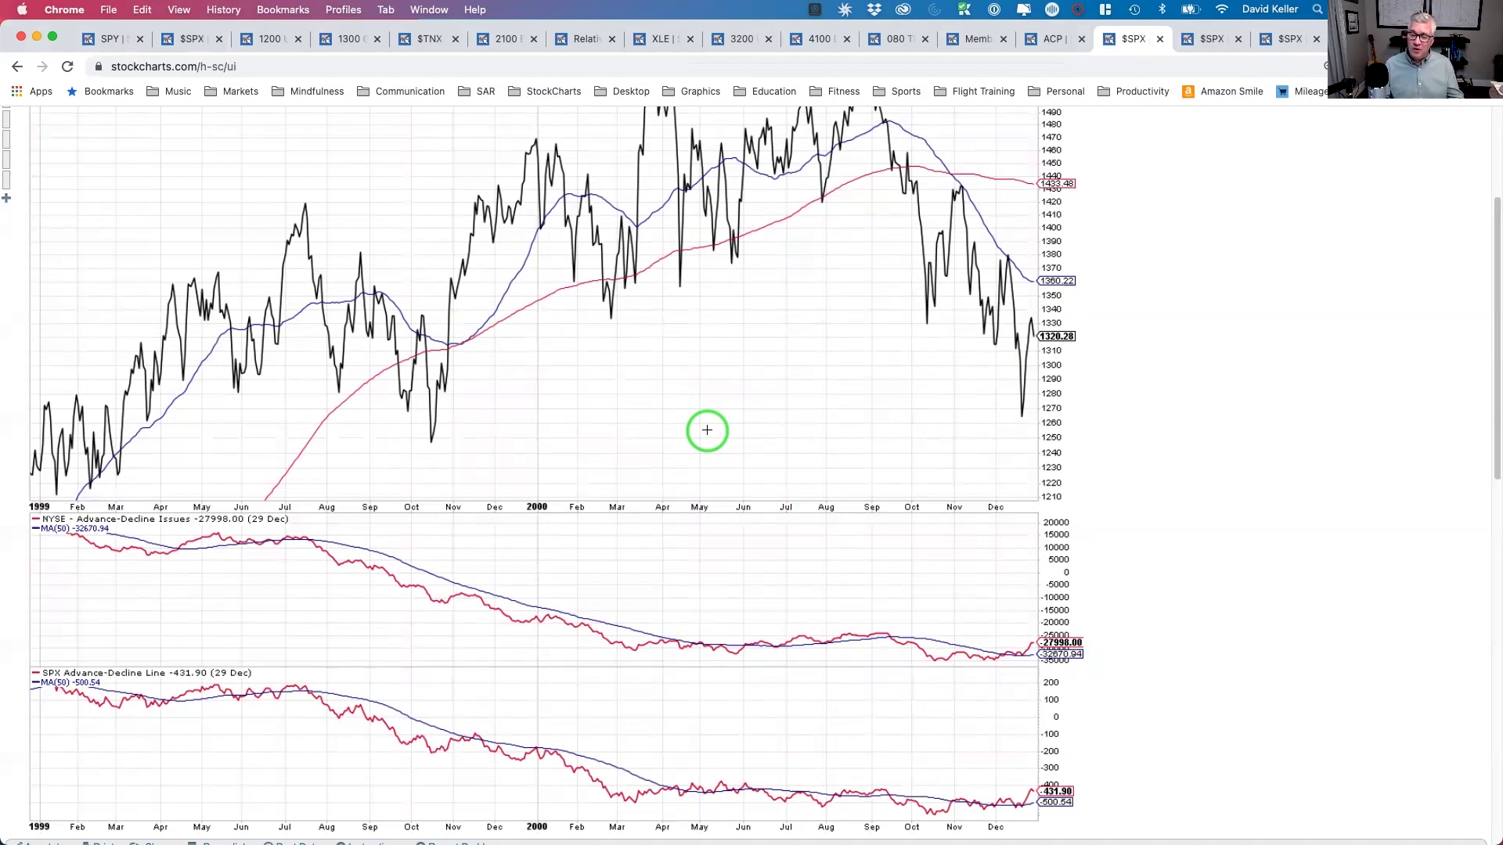
{"action": "scroll", "coordinate": [707, 430], "scroll_direction": "up", "scroll_amount": 2}
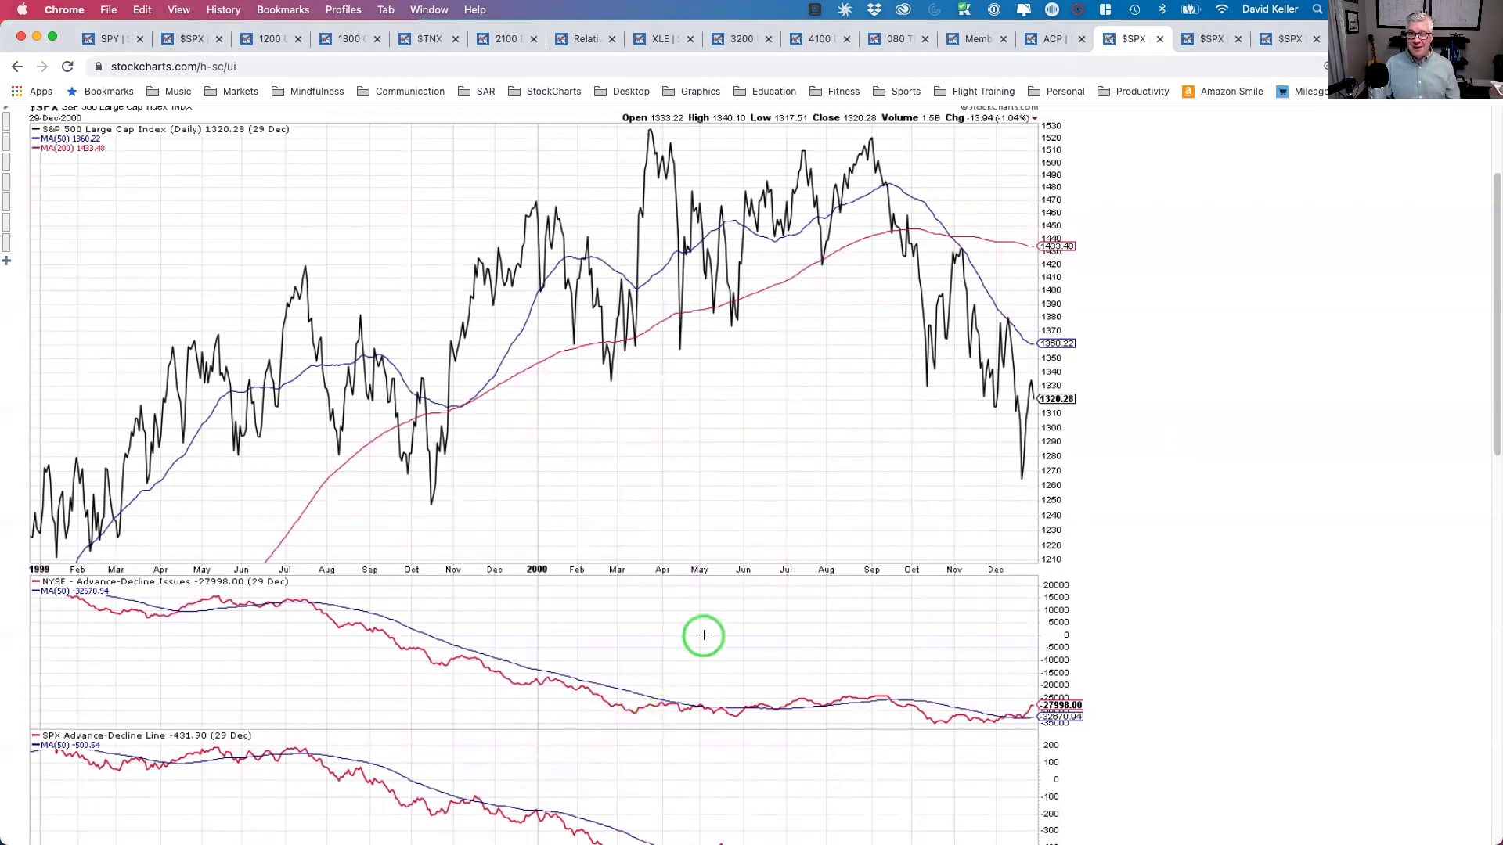
{"action": "scroll", "coordinate": [688, 640], "scroll_direction": "down", "scroll_amount": 2}
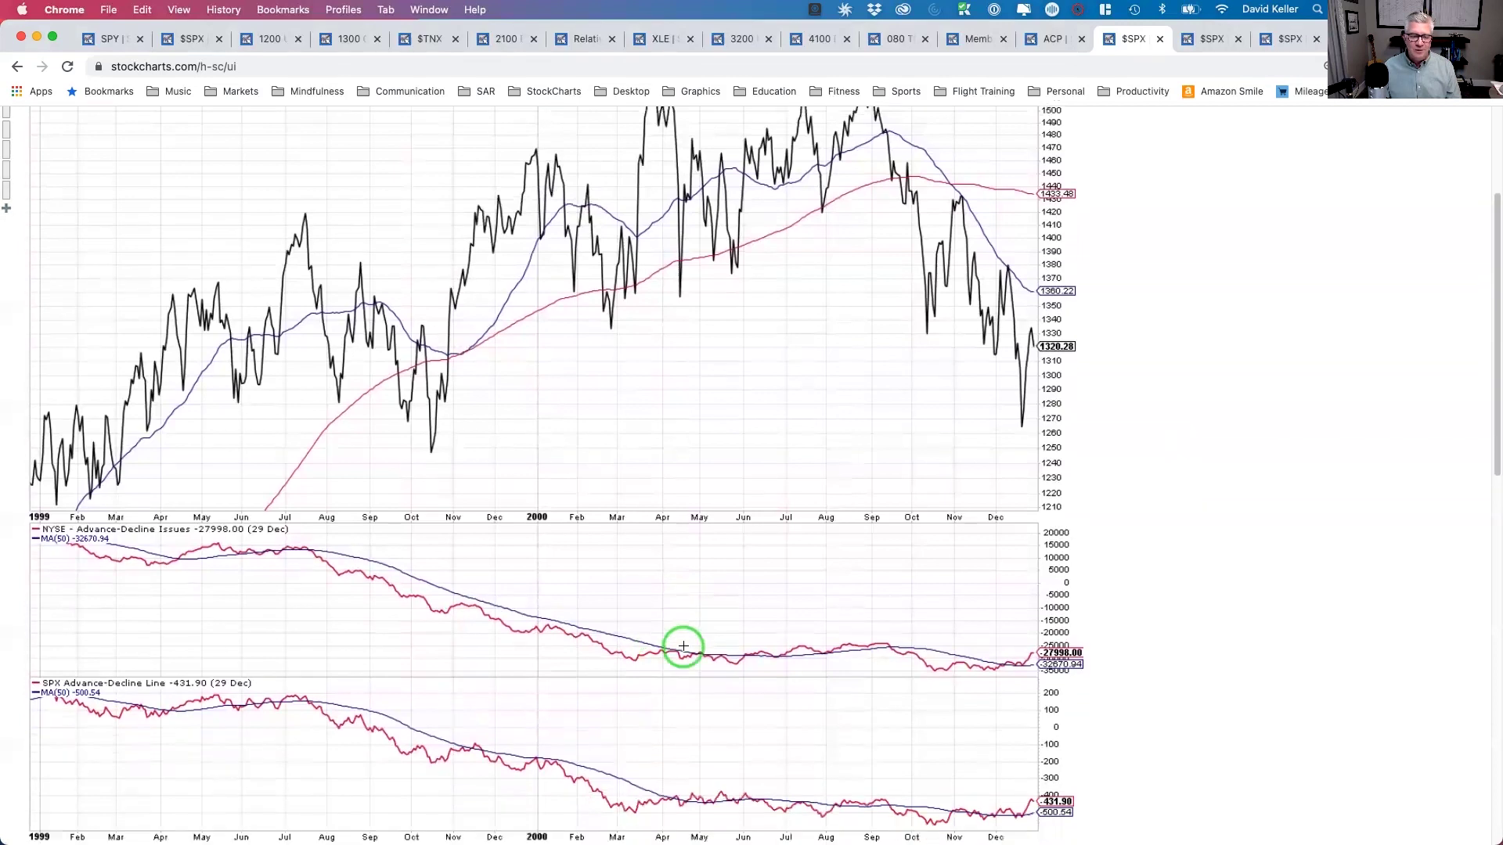
{"action": "scroll", "coordinate": [684, 647], "scroll_direction": "down", "scroll_amount": 1}
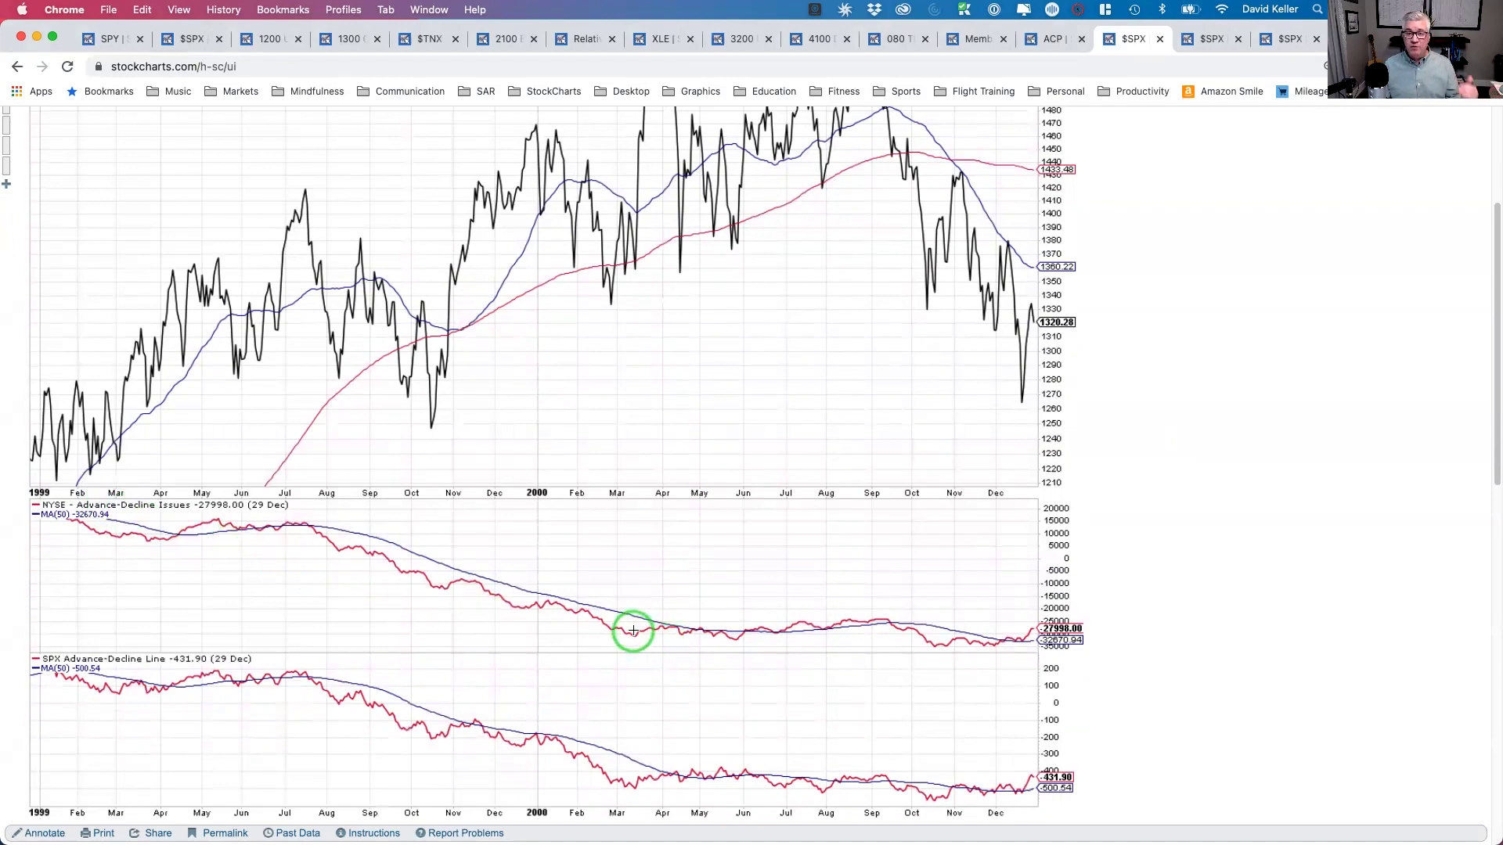
{"action": "left_click", "coordinate": [1218, 40]}
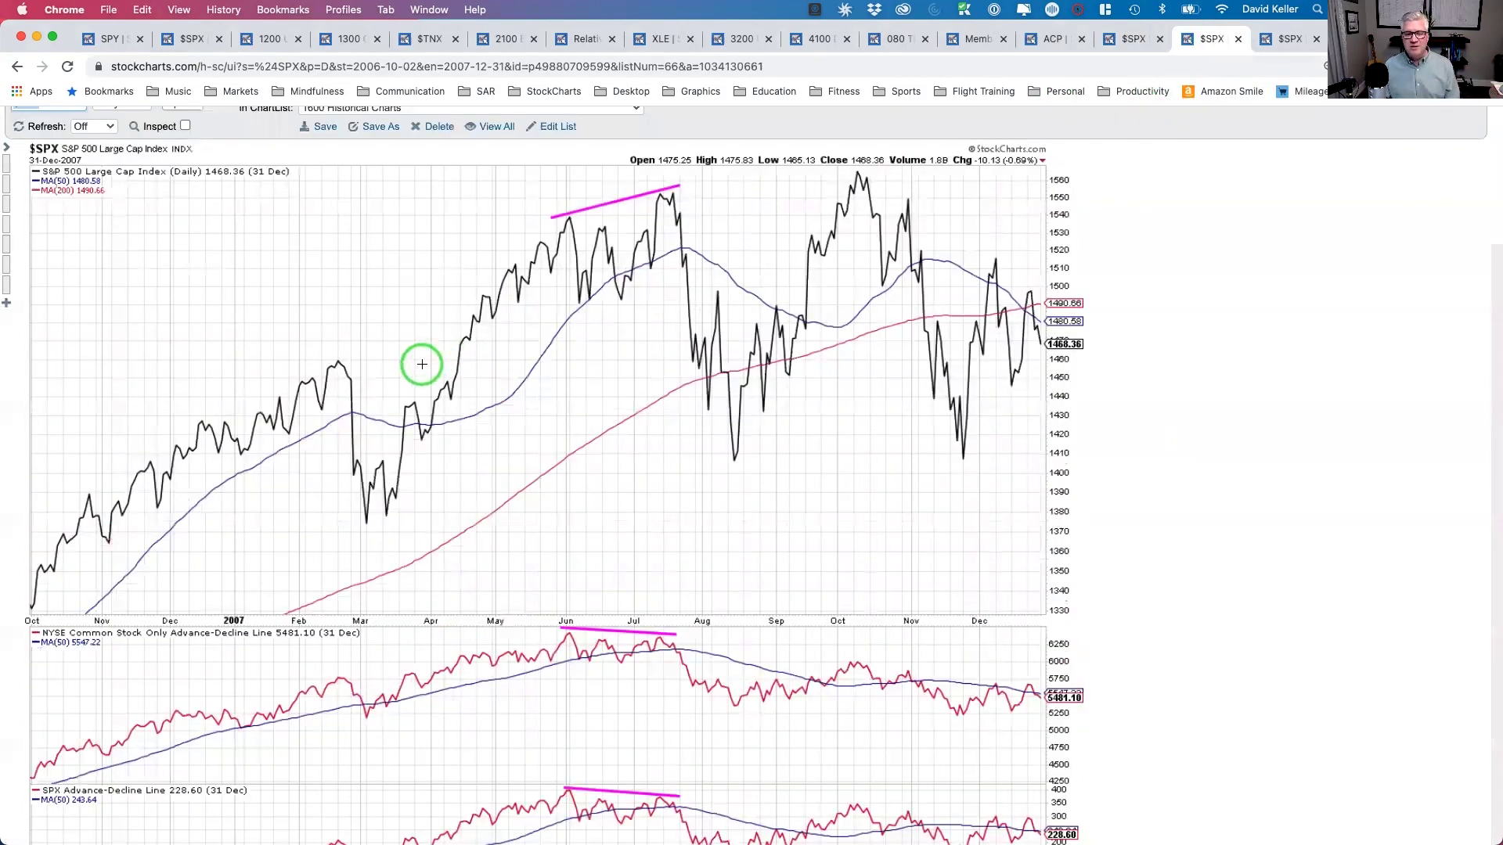
- Bring the 2006–2007 chart's NYSE, SPX and S&P Mid Cap A-D panels into view
{"action": "scroll", "coordinate": [422, 364], "scroll_direction": "down", "scroll_amount": 5}
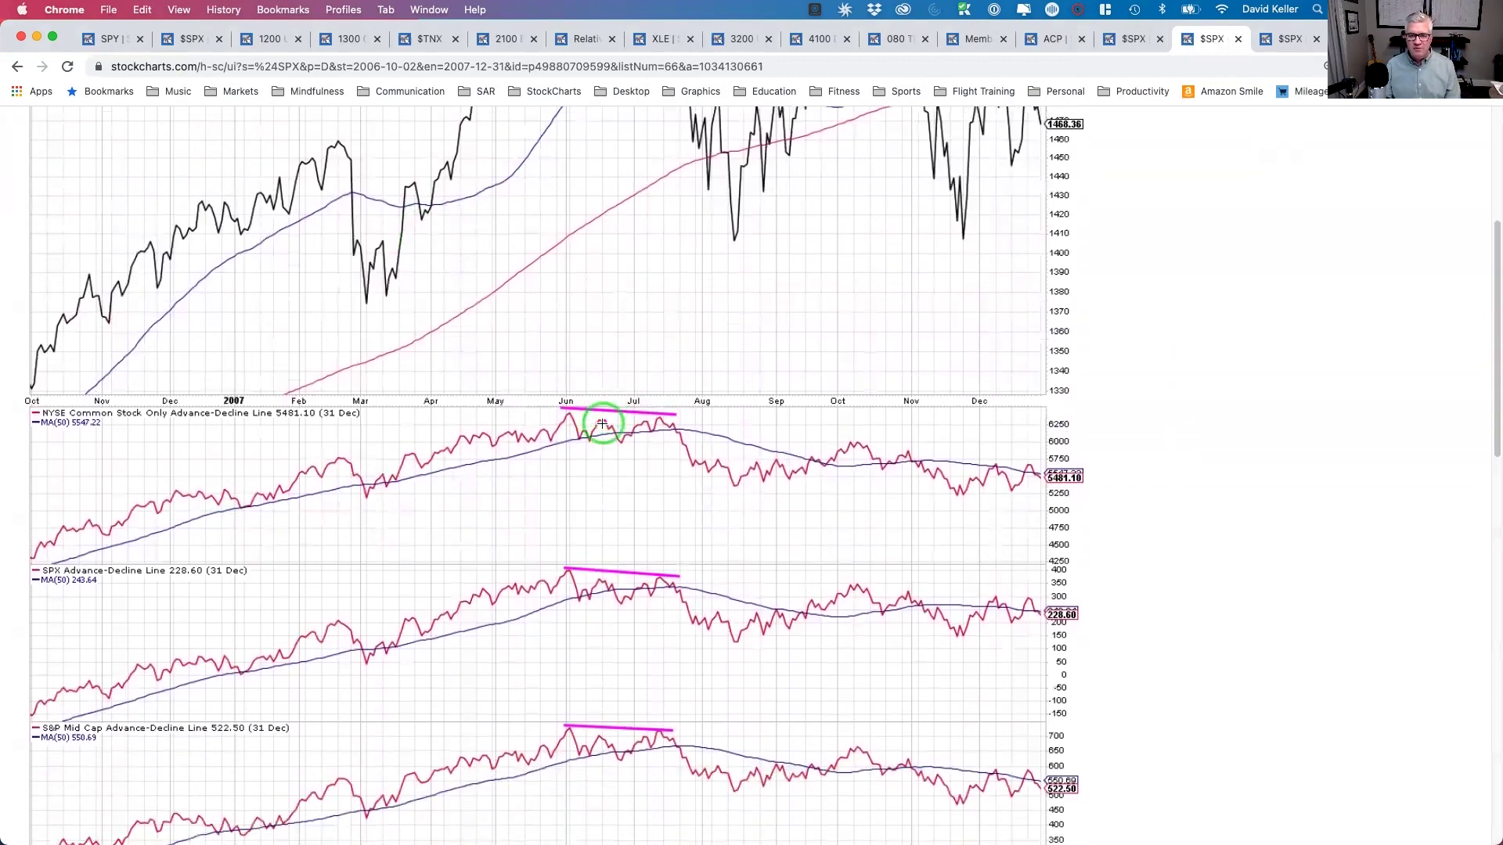
{"action": "scroll", "coordinate": [605, 427], "scroll_direction": "up", "scroll_amount": 4}
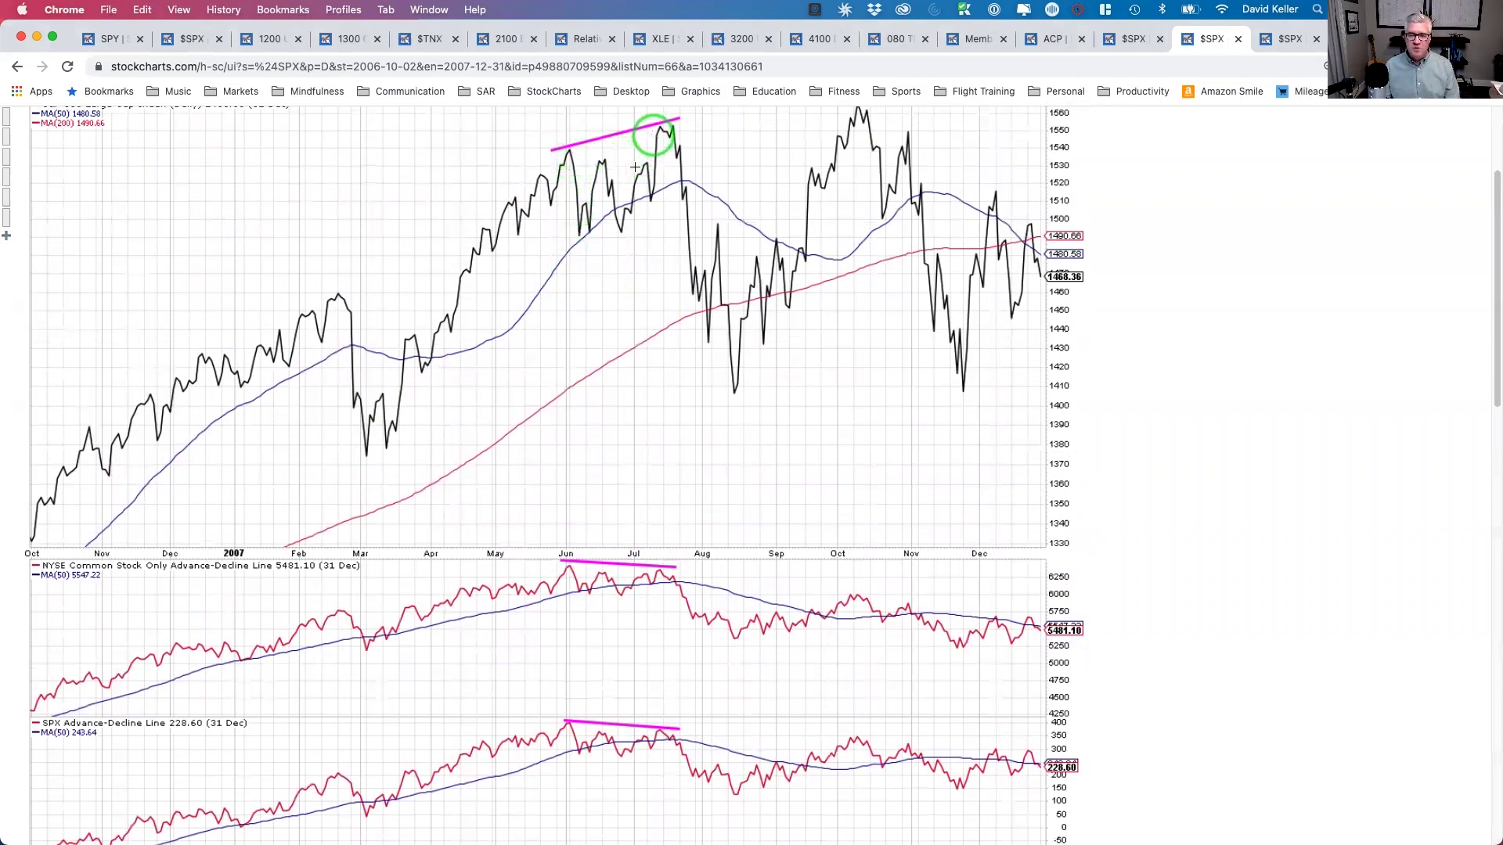
{"action": "scroll", "coordinate": [715, 228], "scroll_direction": "up", "scroll_amount": 2}
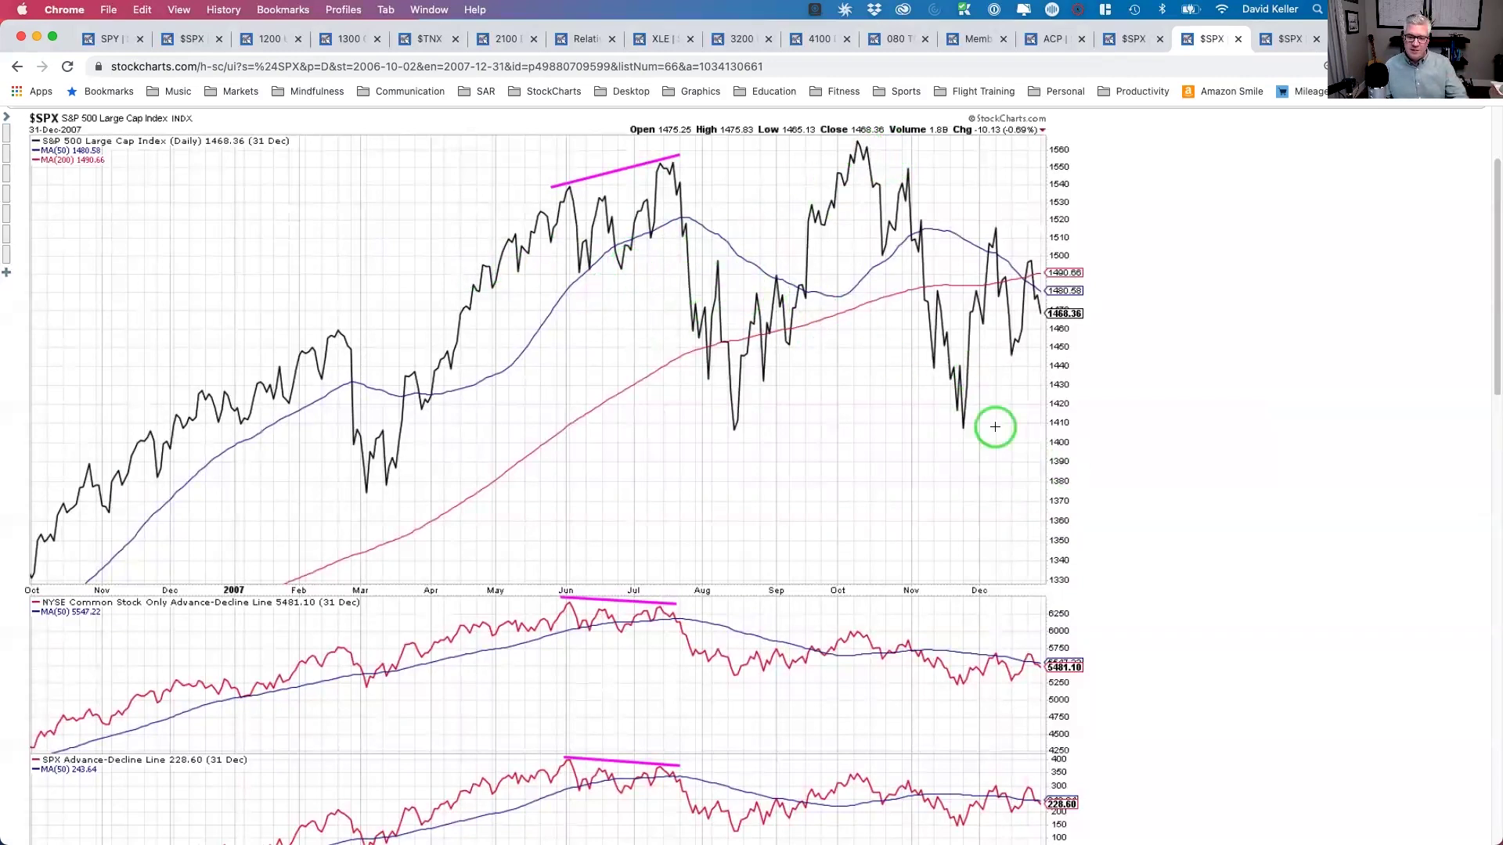
{"action": "left_click_drag", "start_coordinate": [808, 339], "coordinate": [847, 161]}
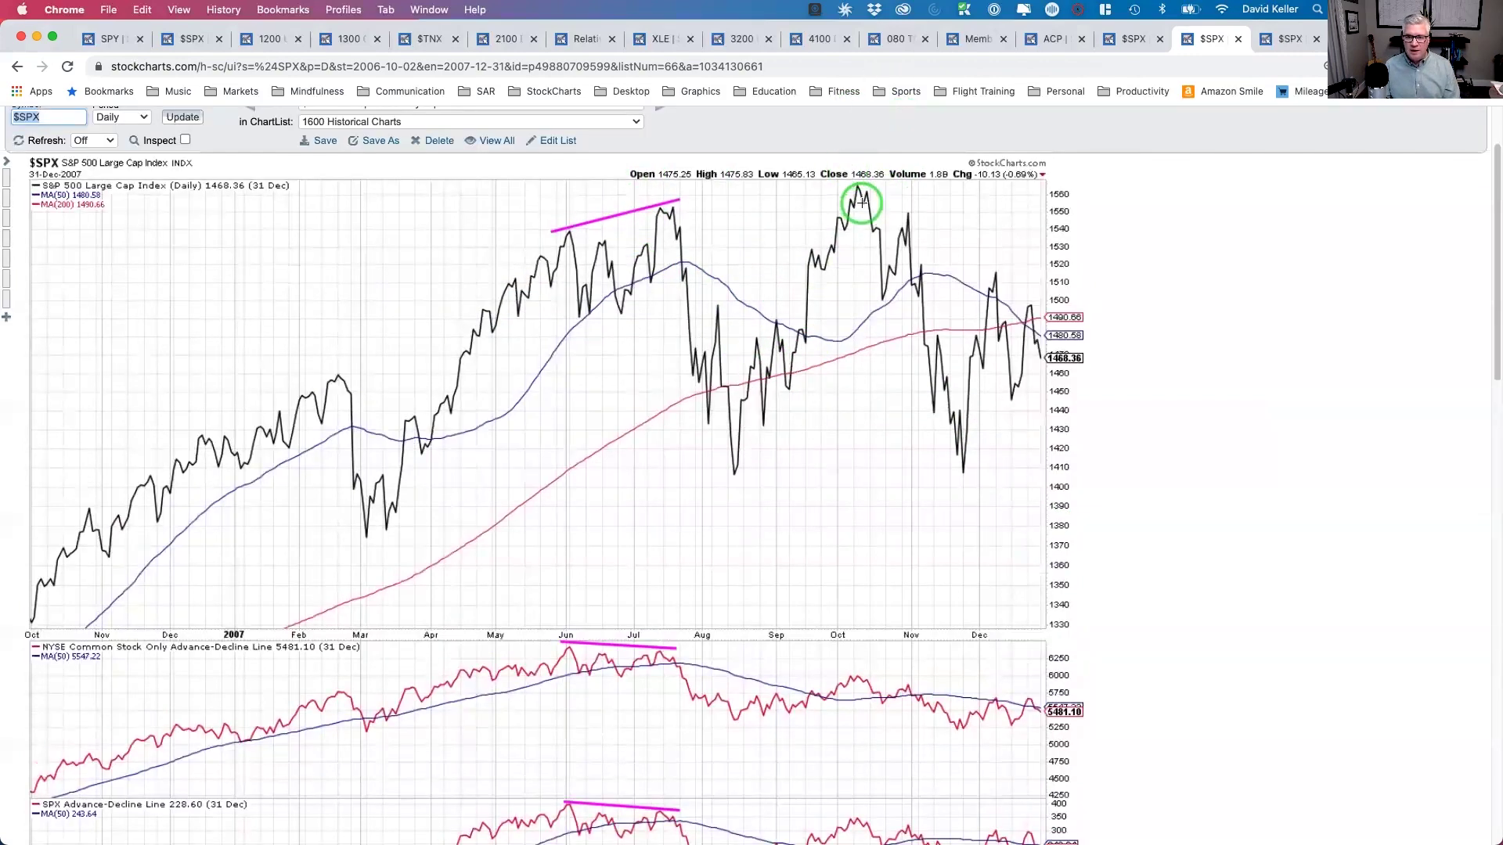
{"action": "scroll", "coordinate": [862, 208], "scroll_direction": "down", "scroll_amount": 5}
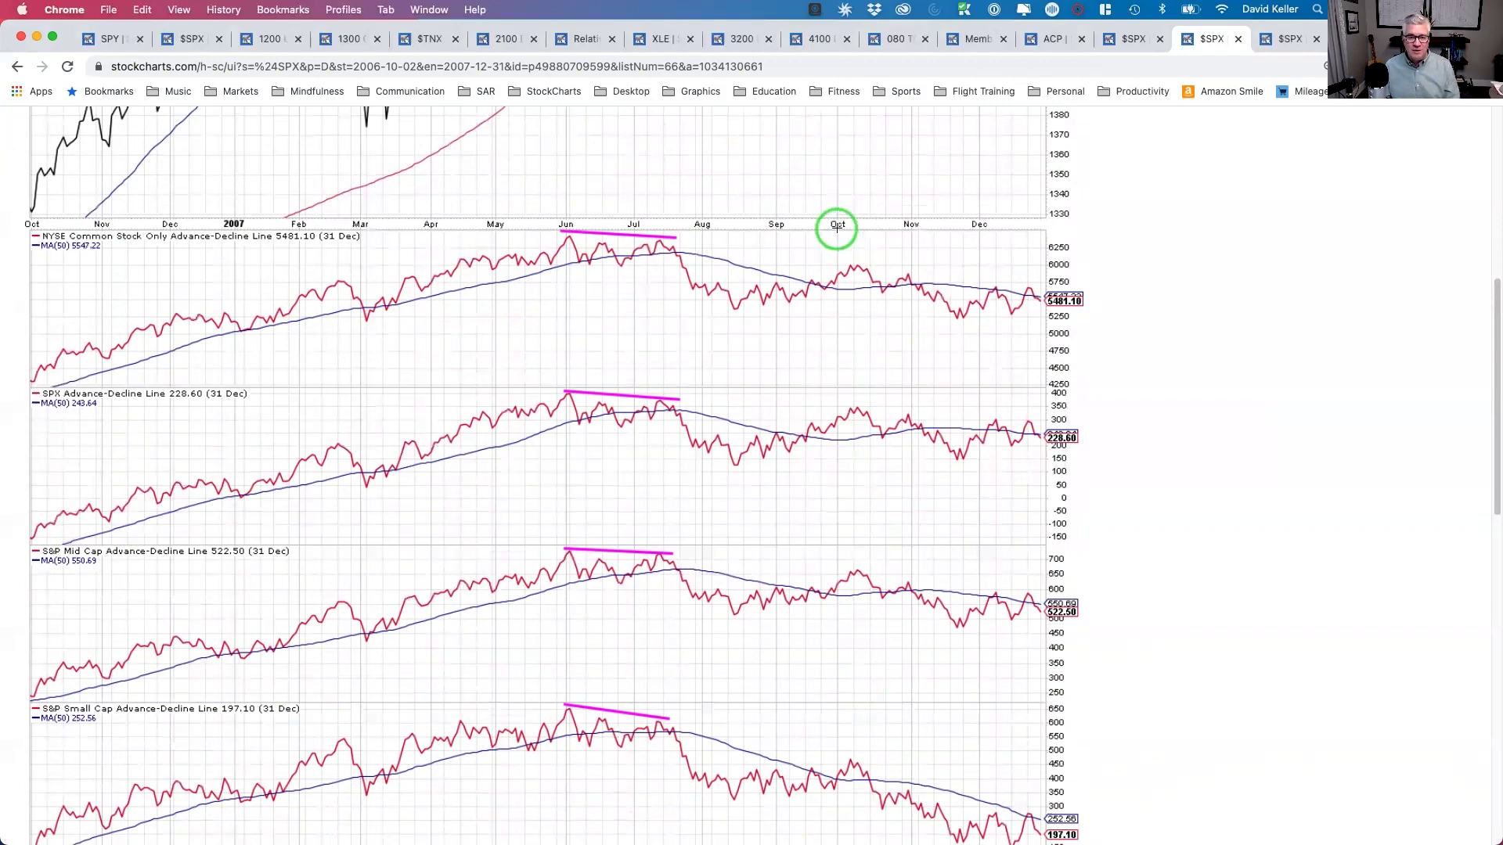
{"action": "scroll", "coordinate": [575, 273], "scroll_direction": "up", "scroll_amount": 1}
{"action": "scroll", "coordinate": [579, 313], "scroll_direction": "up", "scroll_amount": 10}
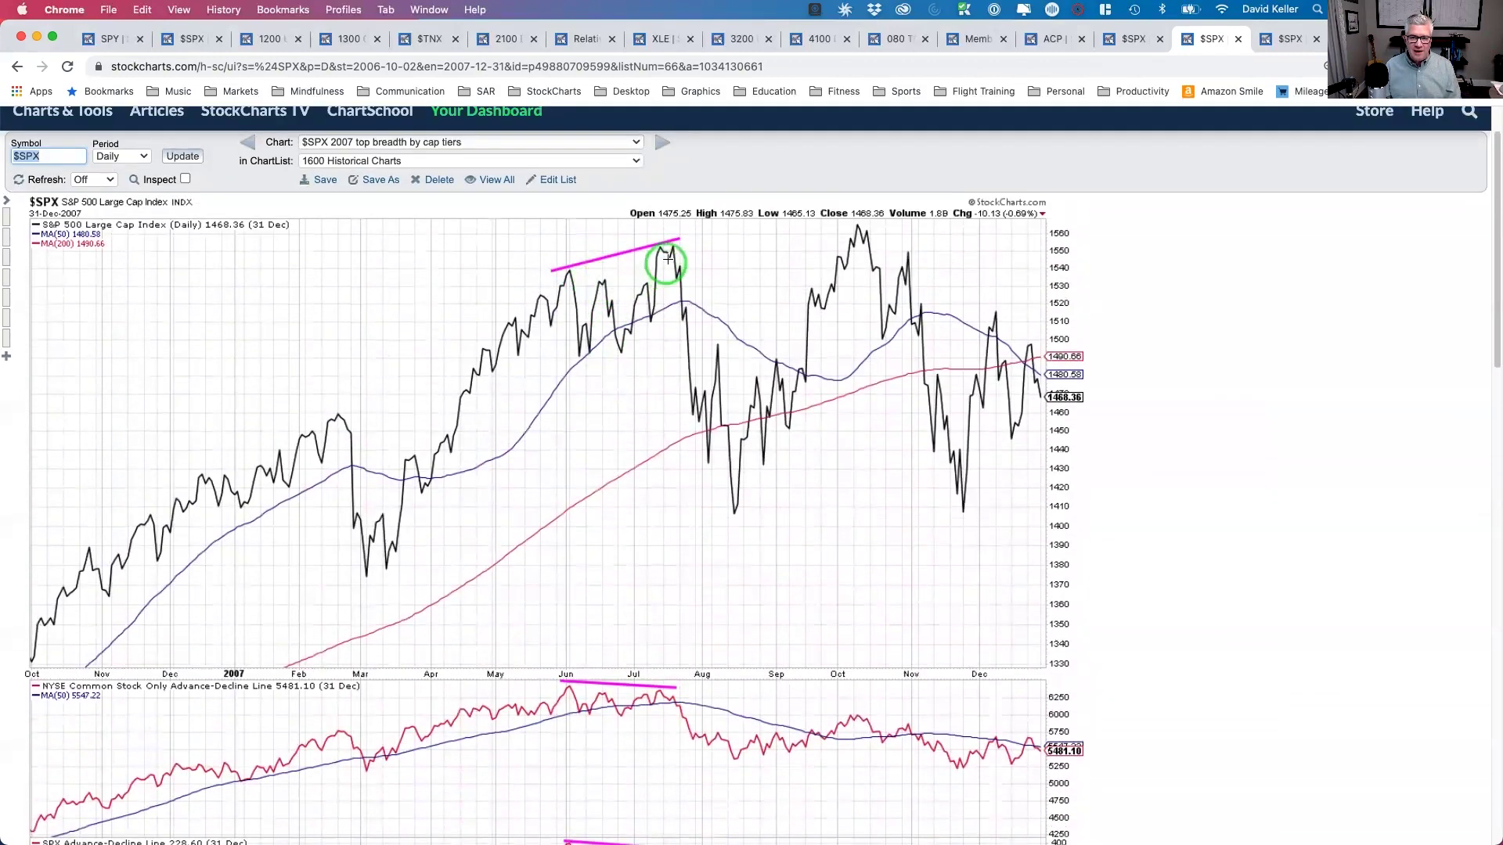
- Compare the July falling A-D trendlines with rising index highs, then open the 2019–2020 chart
{"action": "scroll", "coordinate": [631, 463], "scroll_direction": "down", "scroll_amount": 4}
{"action": "scroll", "coordinate": [630, 463], "scroll_direction": "down", "scroll_amount": 6}
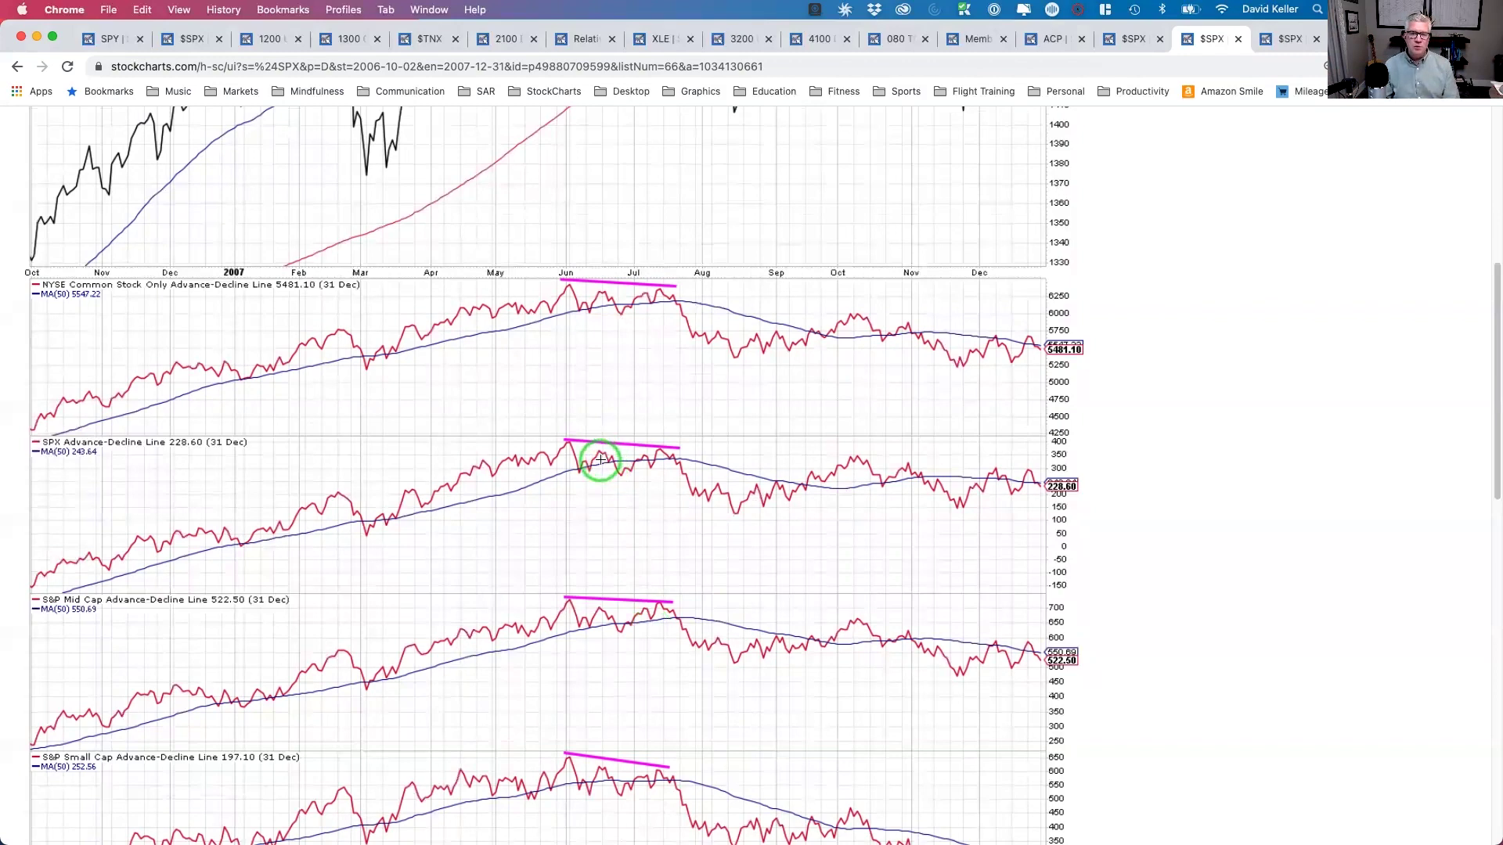
{"action": "scroll", "coordinate": [599, 454], "scroll_direction": "up", "scroll_amount": 3}
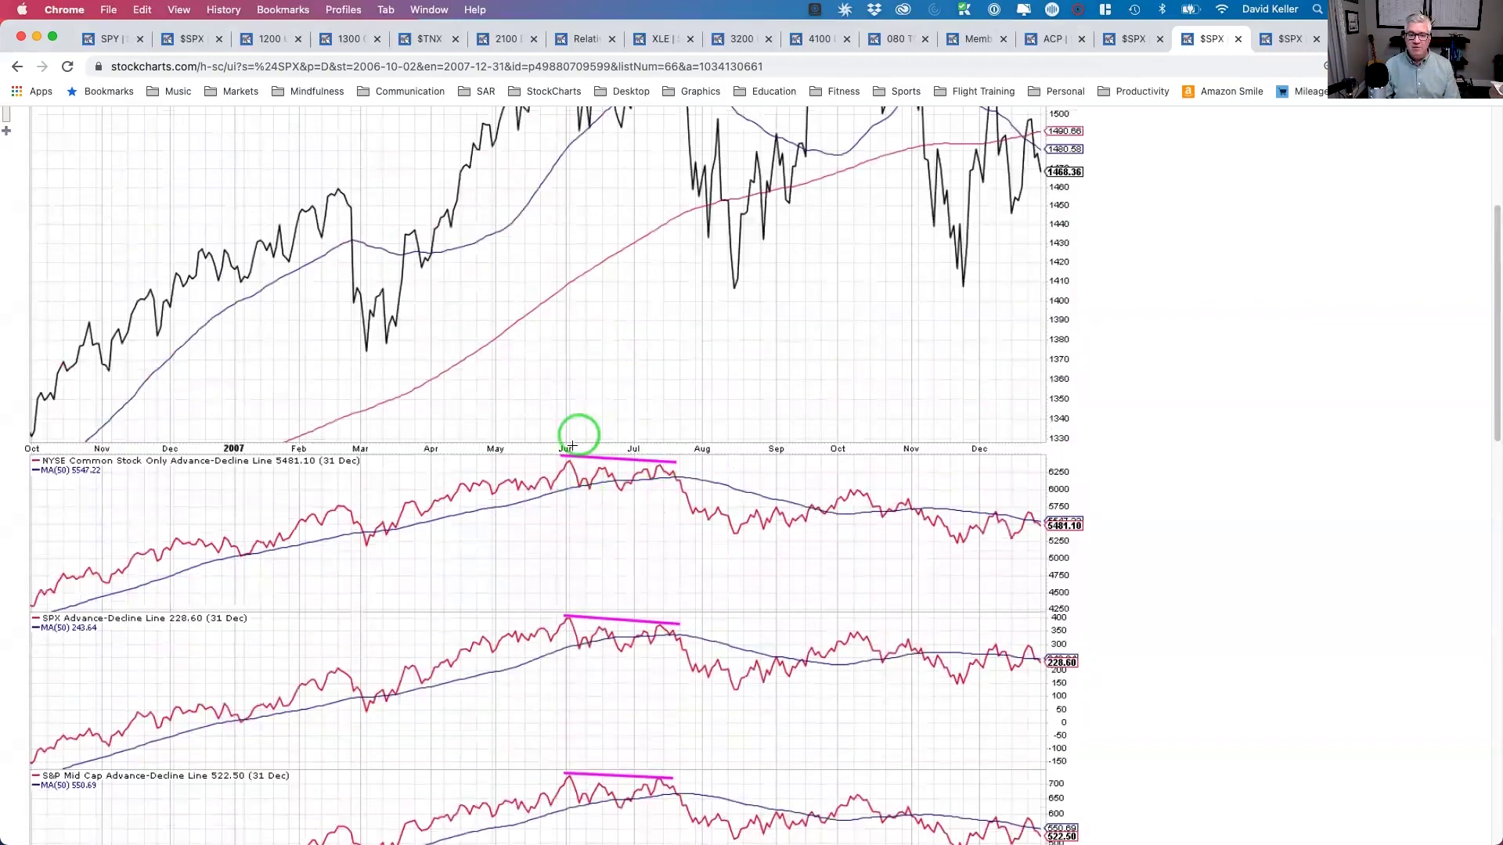
{"action": "scroll", "coordinate": [618, 469], "scroll_direction": "up", "scroll_amount": 2}
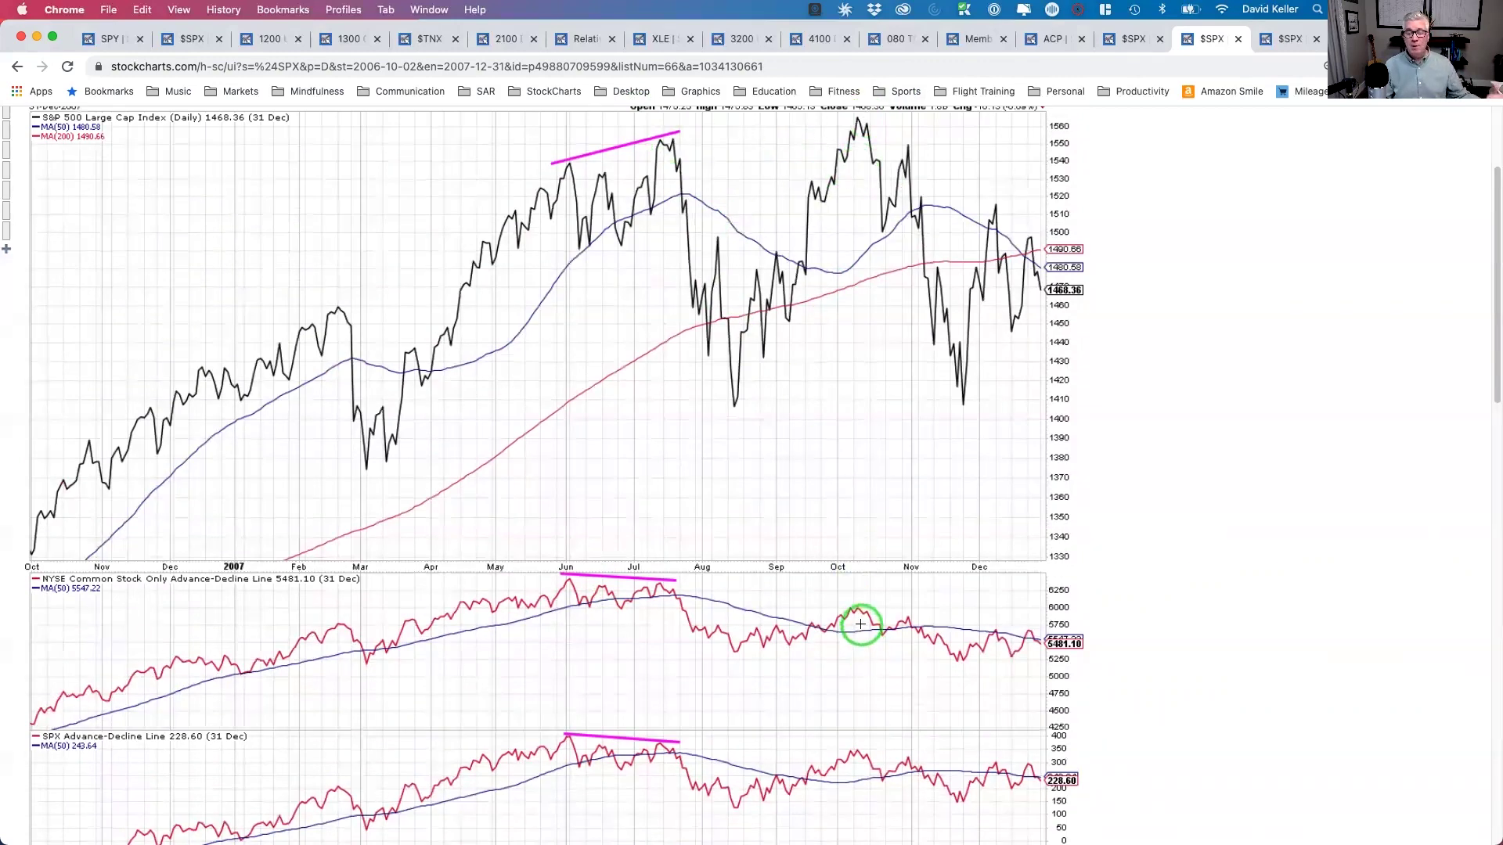
{"action": "scroll", "coordinate": [848, 614], "scroll_direction": "down", "scroll_amount": 2}
{"action": "scroll", "coordinate": [848, 609], "scroll_direction": "down", "scroll_amount": 3}
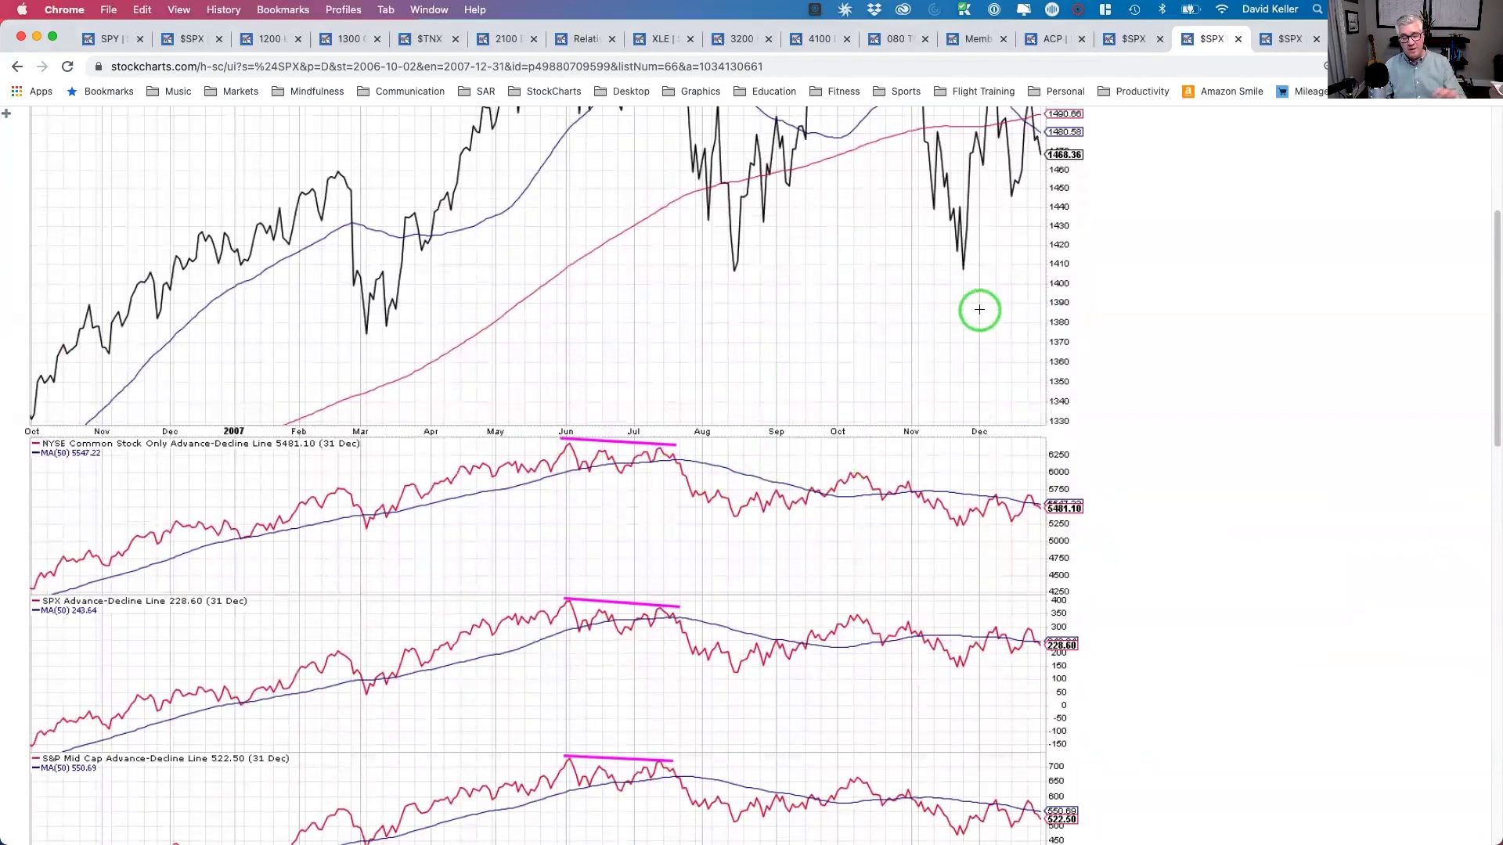
{"action": "left_click", "coordinate": [1282, 44]}
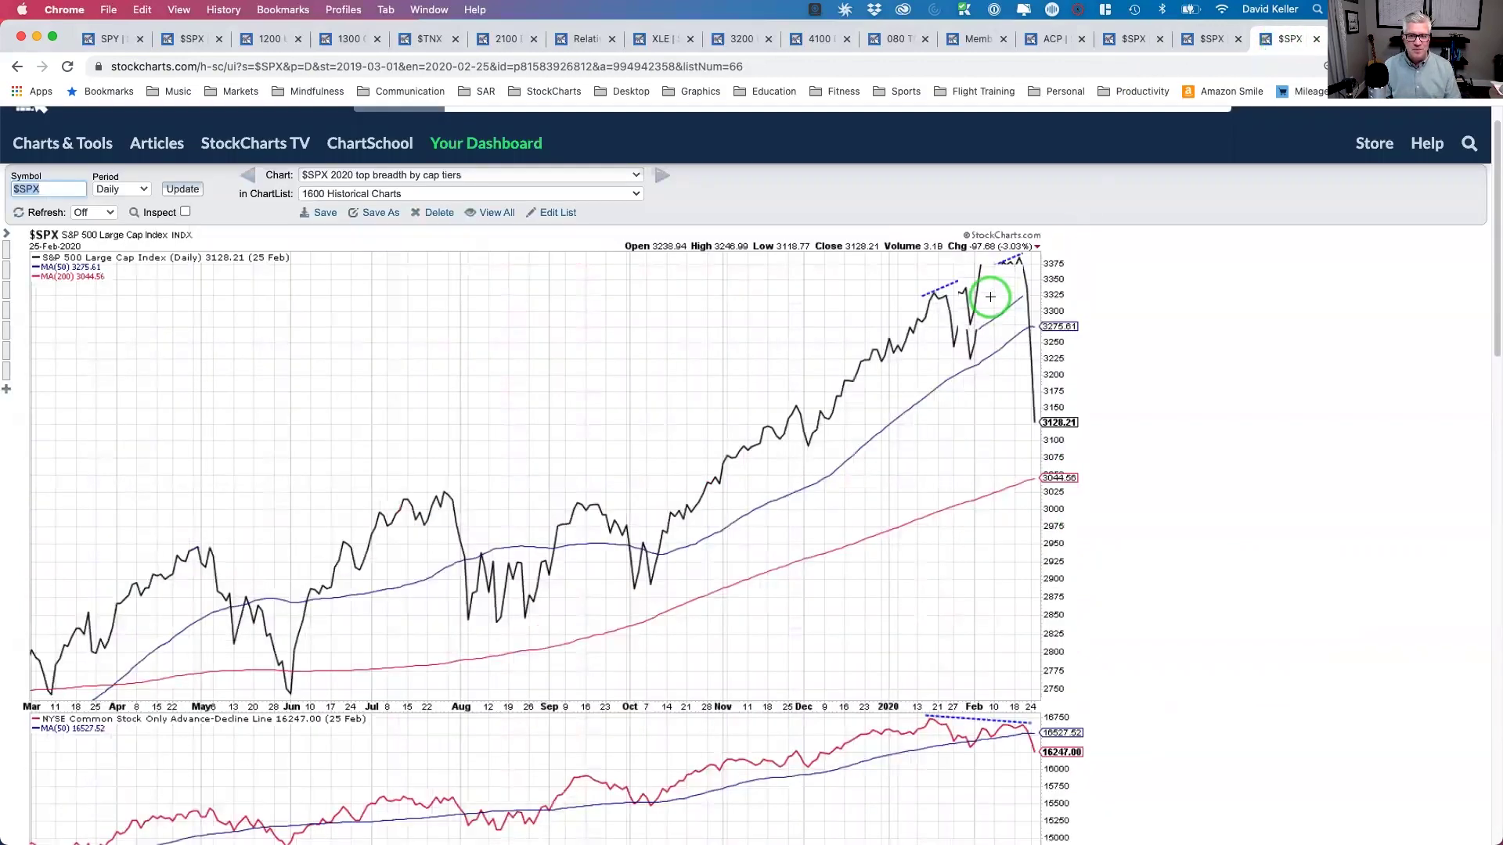
- Review the 2020 chart's cap-tier A-D panels, then switch to the 2020–2021 breadth chart
{"action": "scroll", "coordinate": [1184, 342], "scroll_direction": "down", "scroll_amount": 3}
{"action": "scroll", "coordinate": [1163, 305], "scroll_direction": "up", "scroll_amount": 1}
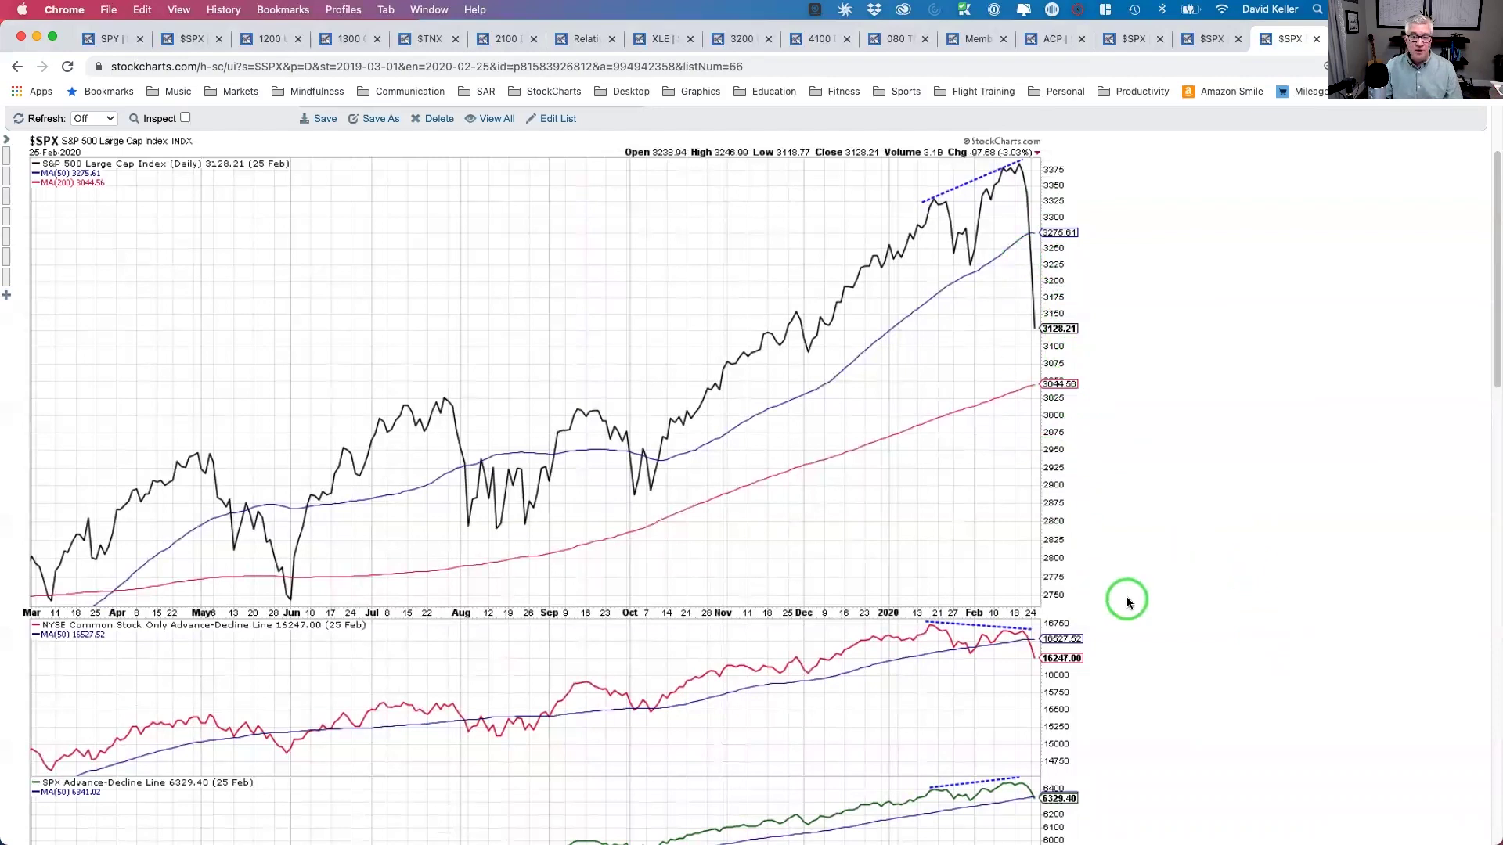
{"action": "scroll", "coordinate": [1127, 601], "scroll_direction": "down", "scroll_amount": 5}
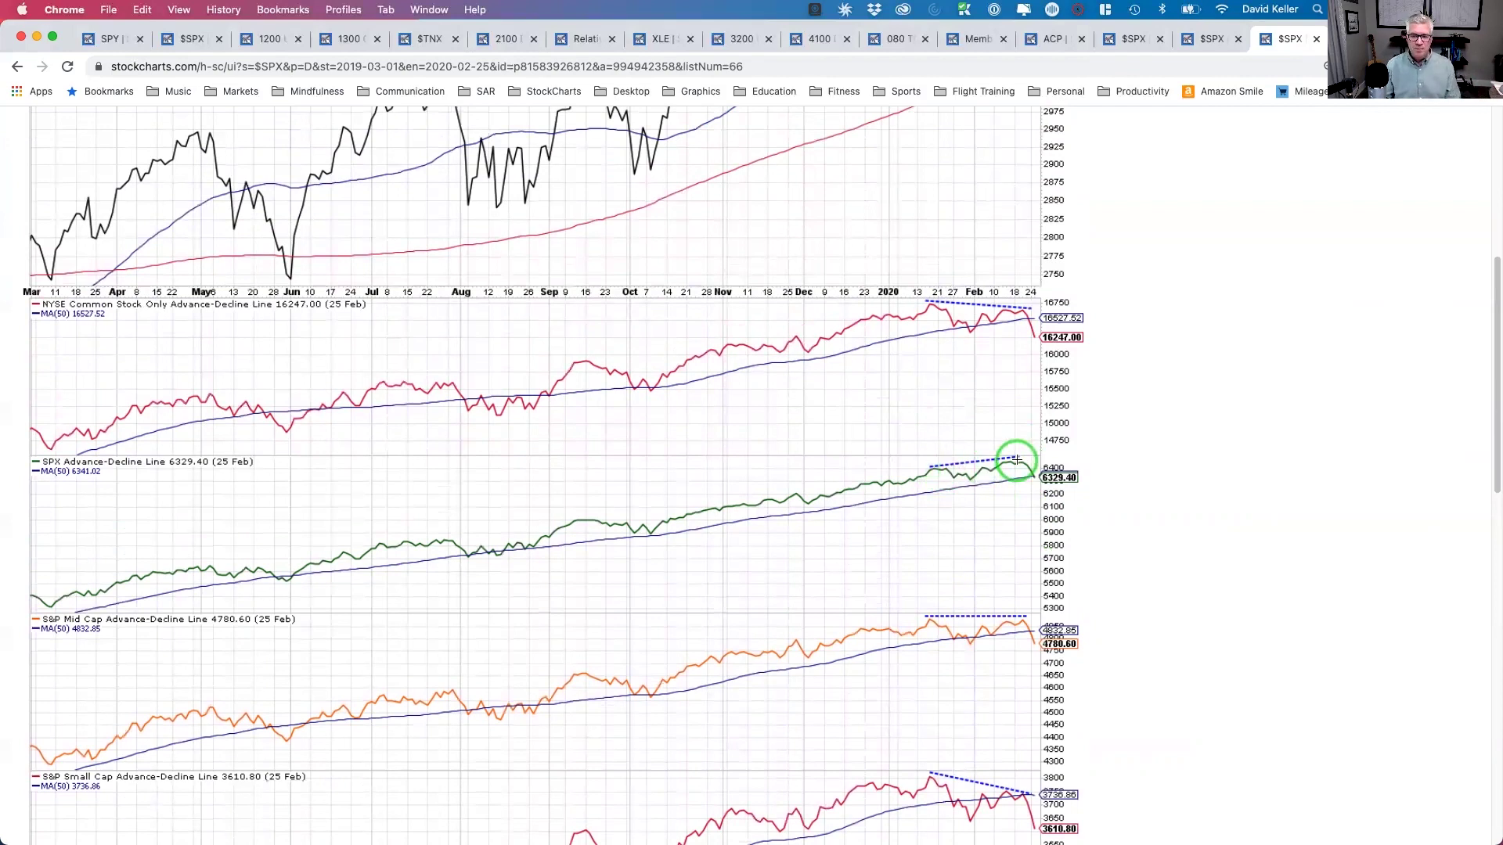
{"action": "scroll", "coordinate": [1016, 460], "scroll_direction": "down", "scroll_amount": 10}
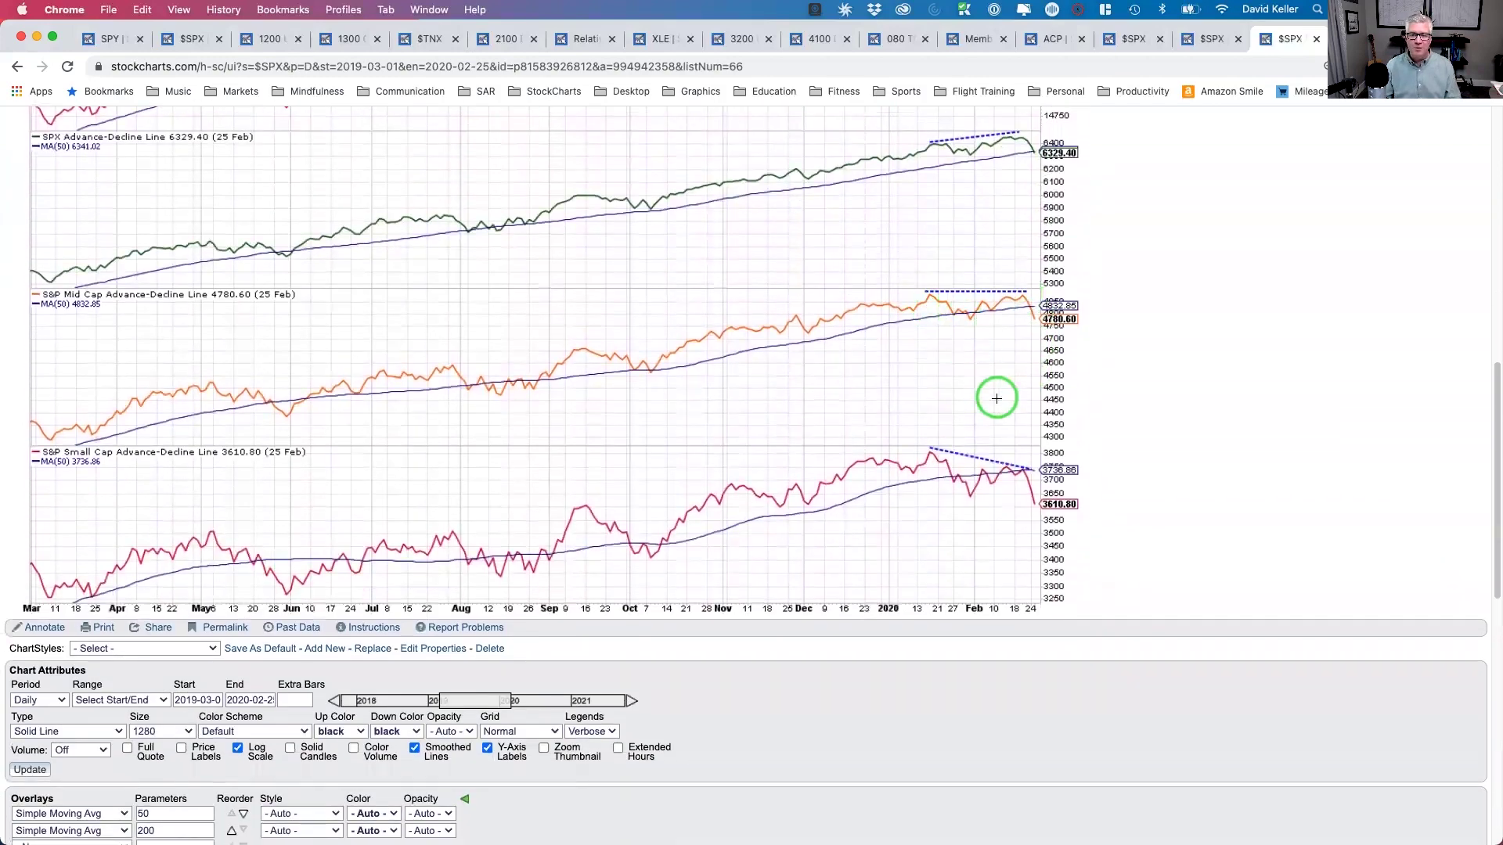
{"action": "scroll", "coordinate": [1017, 255], "scroll_direction": "up", "scroll_amount": 10}
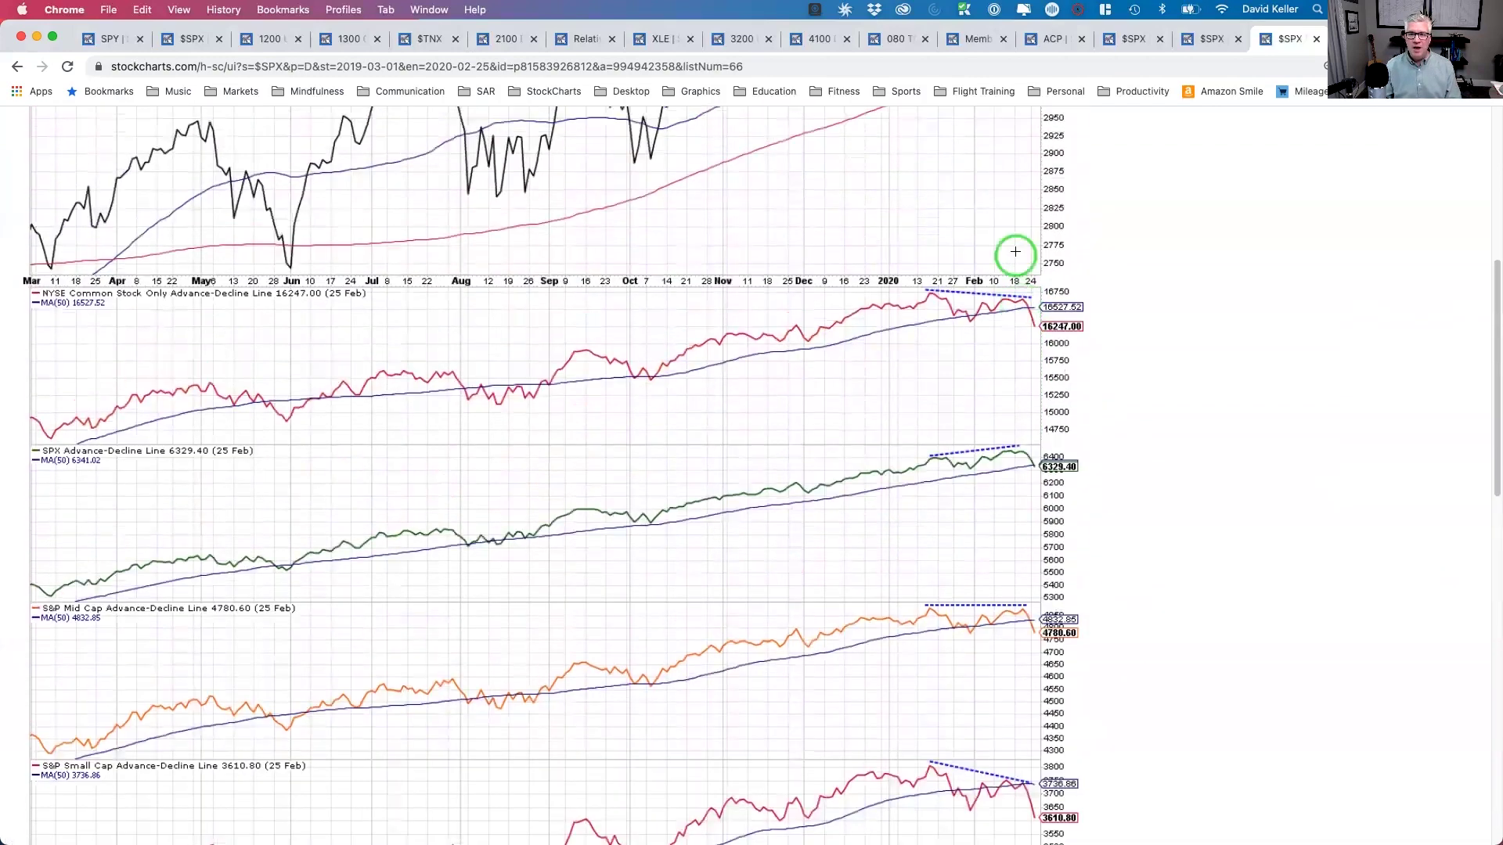
{"action": "scroll", "coordinate": [1042, 313], "scroll_direction": "down", "scroll_amount": 3}
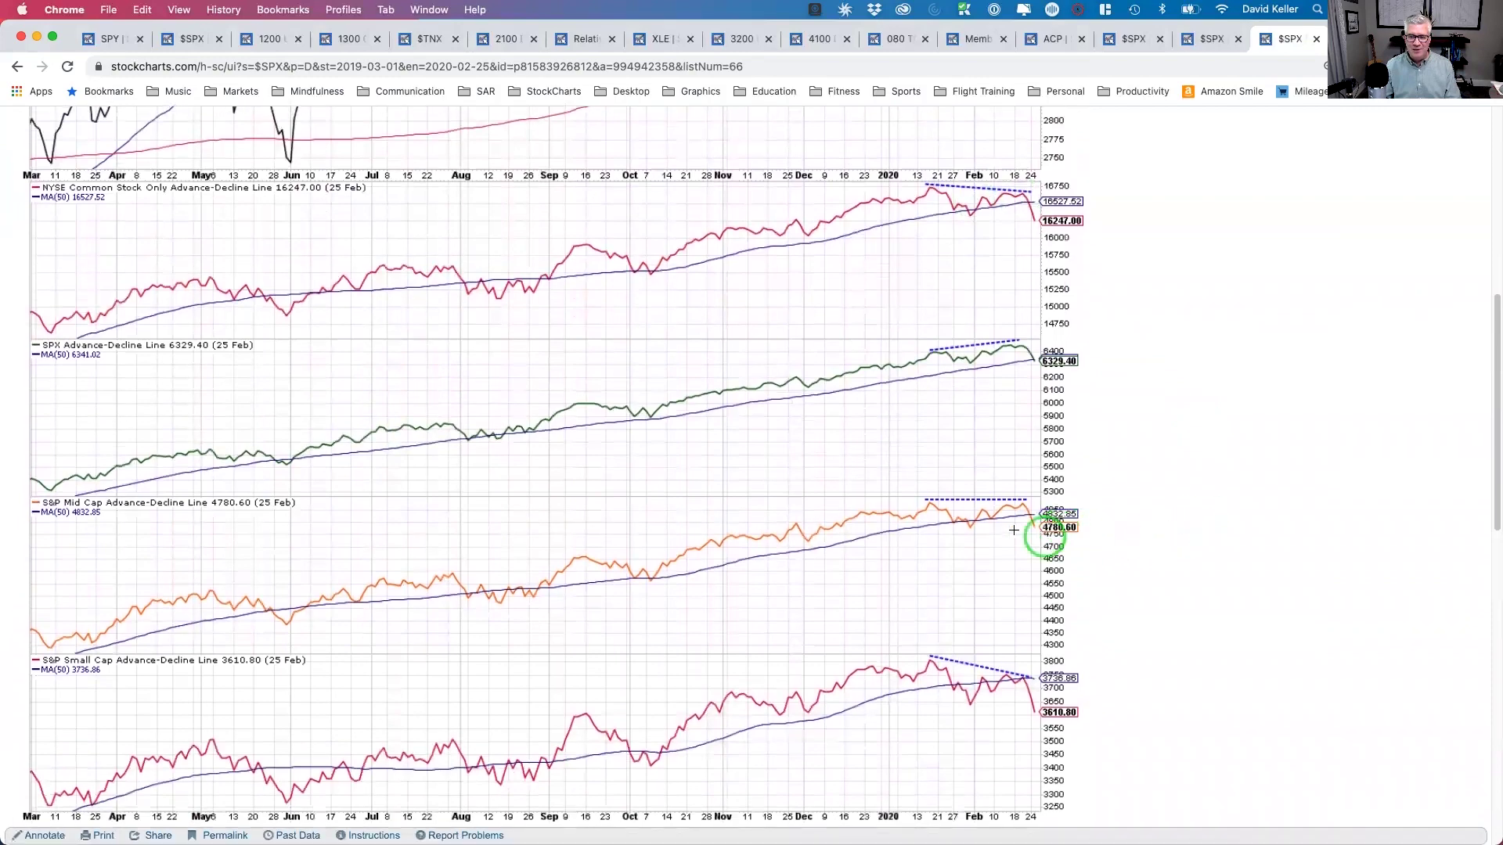
{"action": "scroll", "coordinate": [1014, 530], "scroll_direction": "down", "scroll_amount": 1}
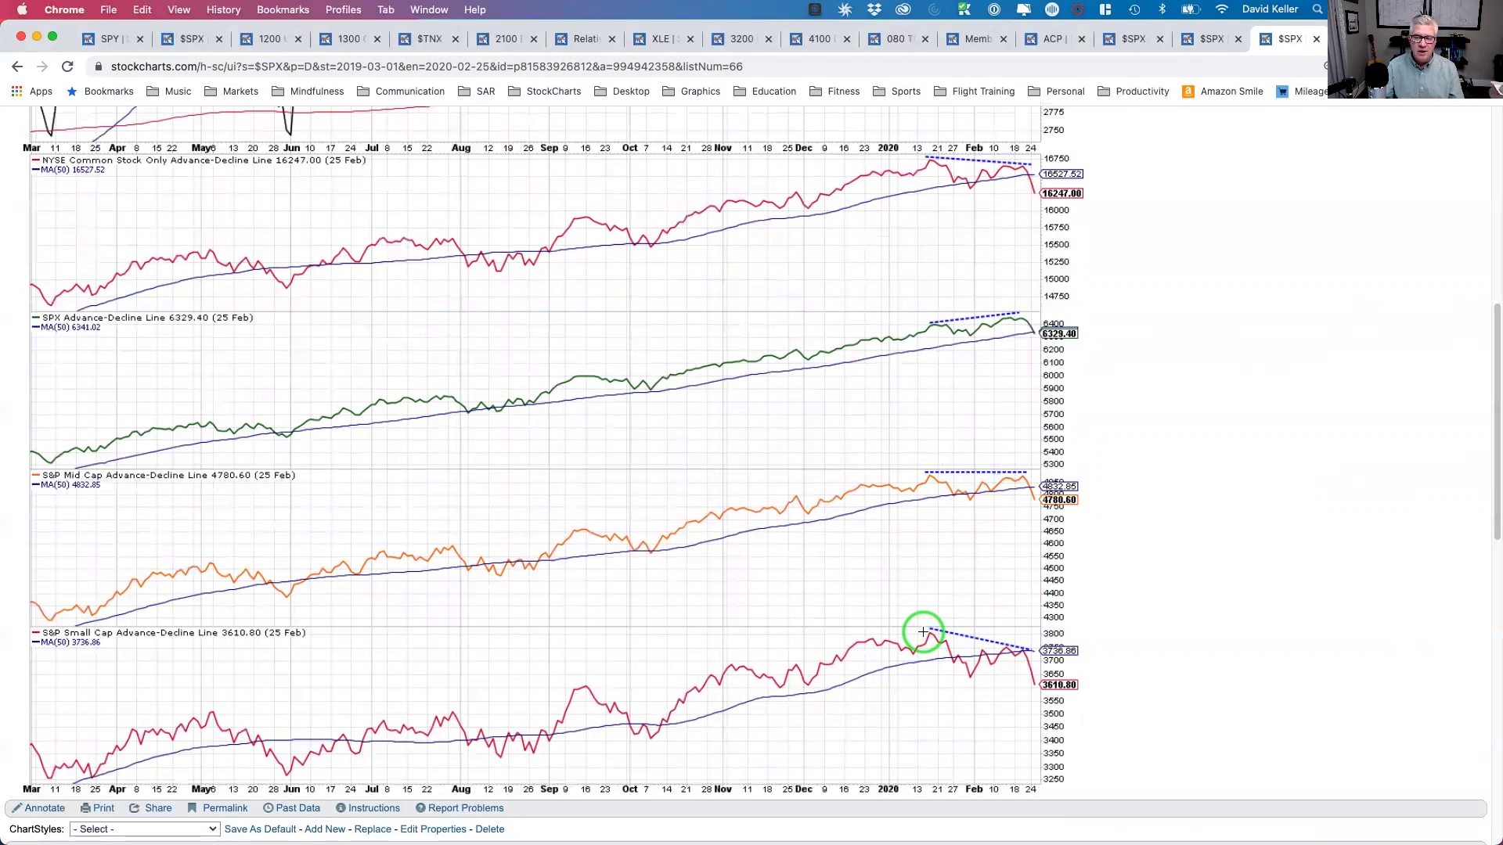
{"action": "key", "text": "ctrl+shift+Tab"}
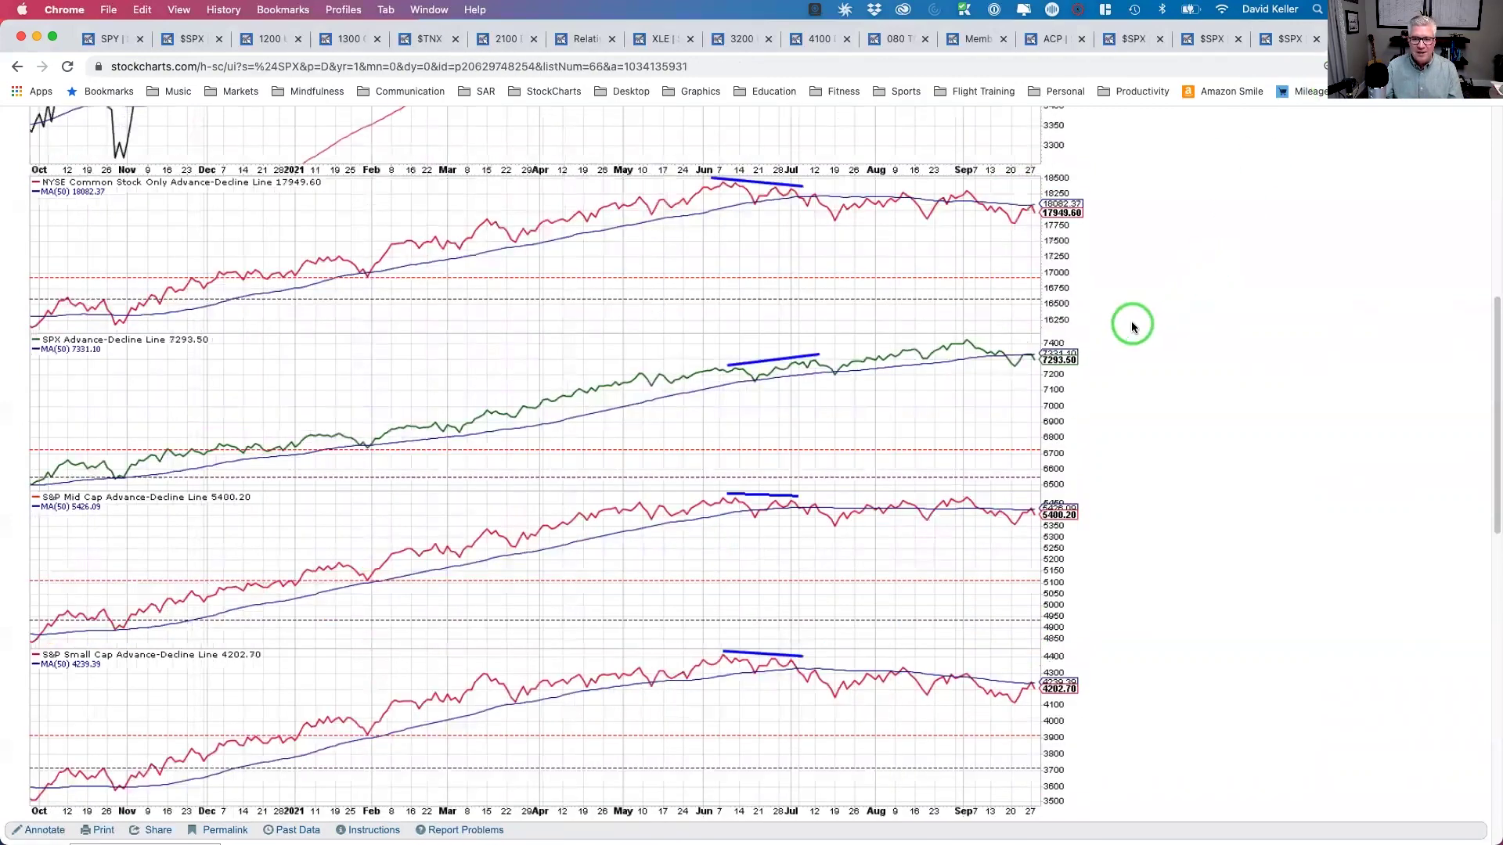
{"action": "scroll", "coordinate": [1130, 322], "scroll_direction": "up", "scroll_amount": 5}
{"action": "scroll", "coordinate": [1132, 324], "scroll_direction": "up", "scroll_amount": 3}
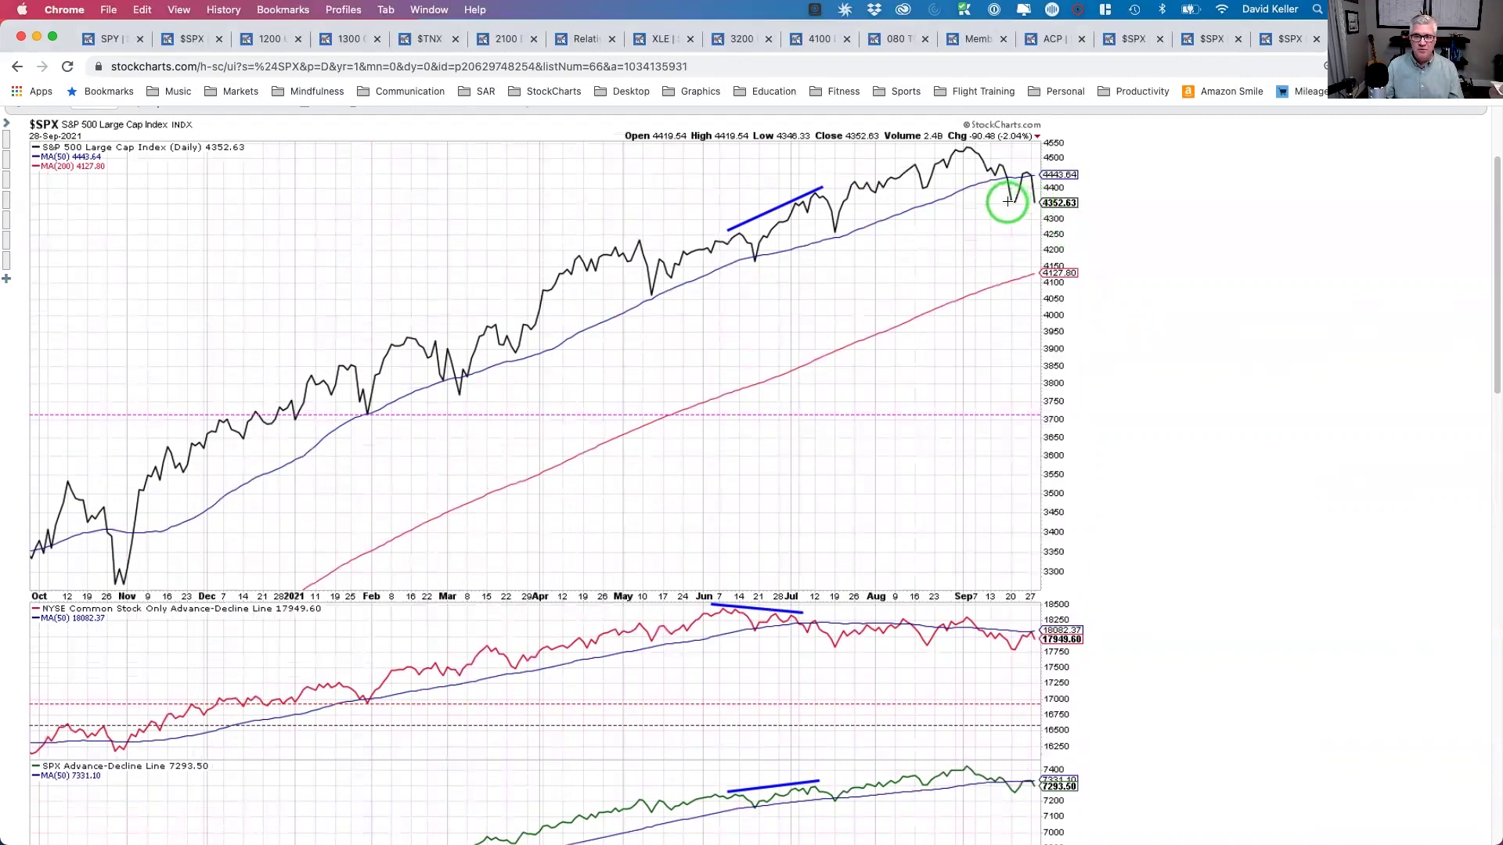
{"action": "scroll", "coordinate": [1003, 193], "scroll_direction": "down", "scroll_amount": 1}
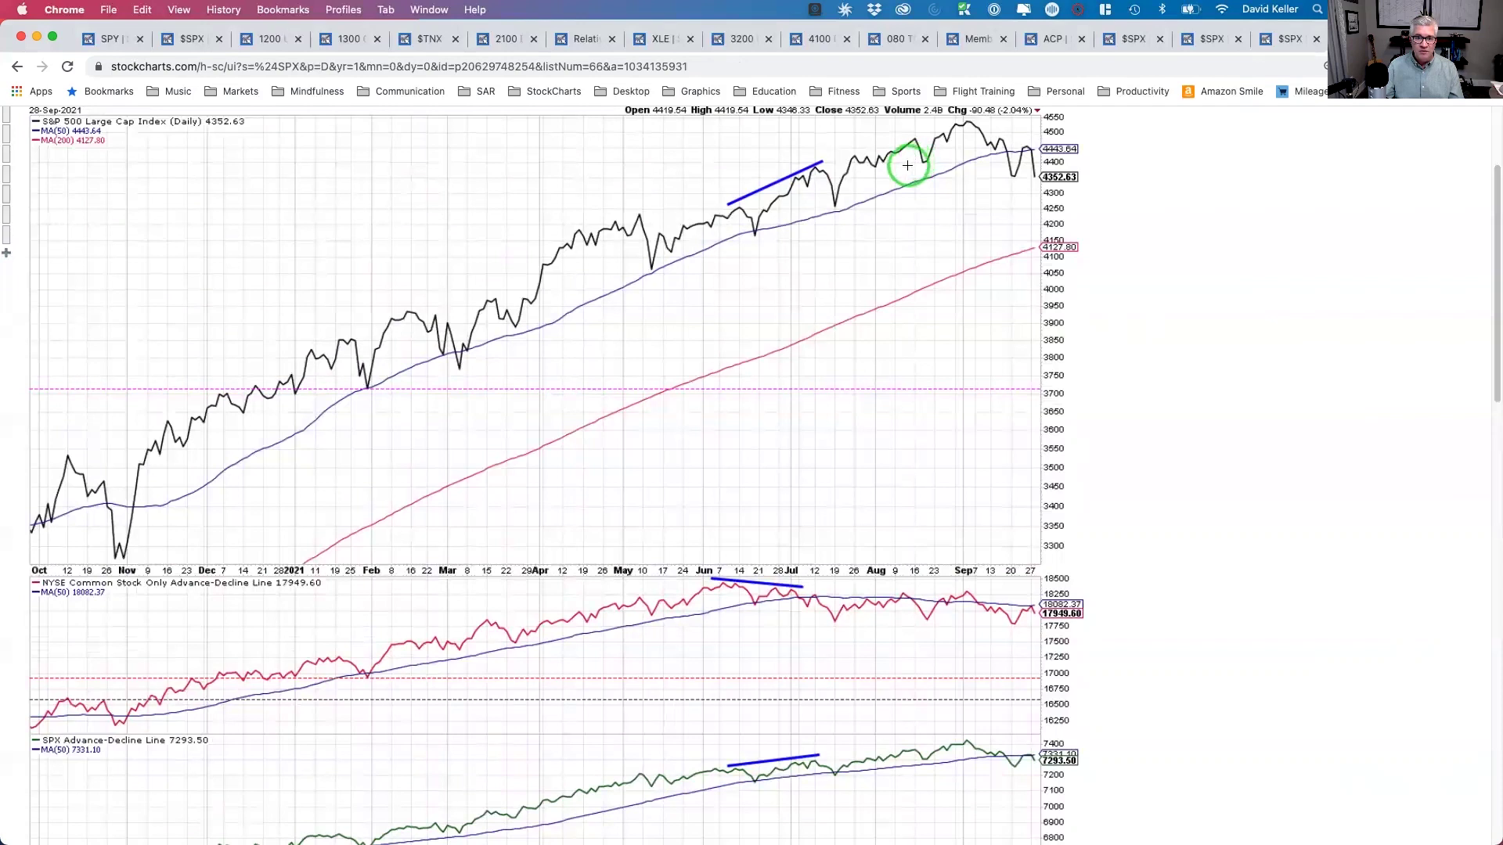
{"action": "scroll", "coordinate": [751, 231], "scroll_direction": "down", "scroll_amount": 1}
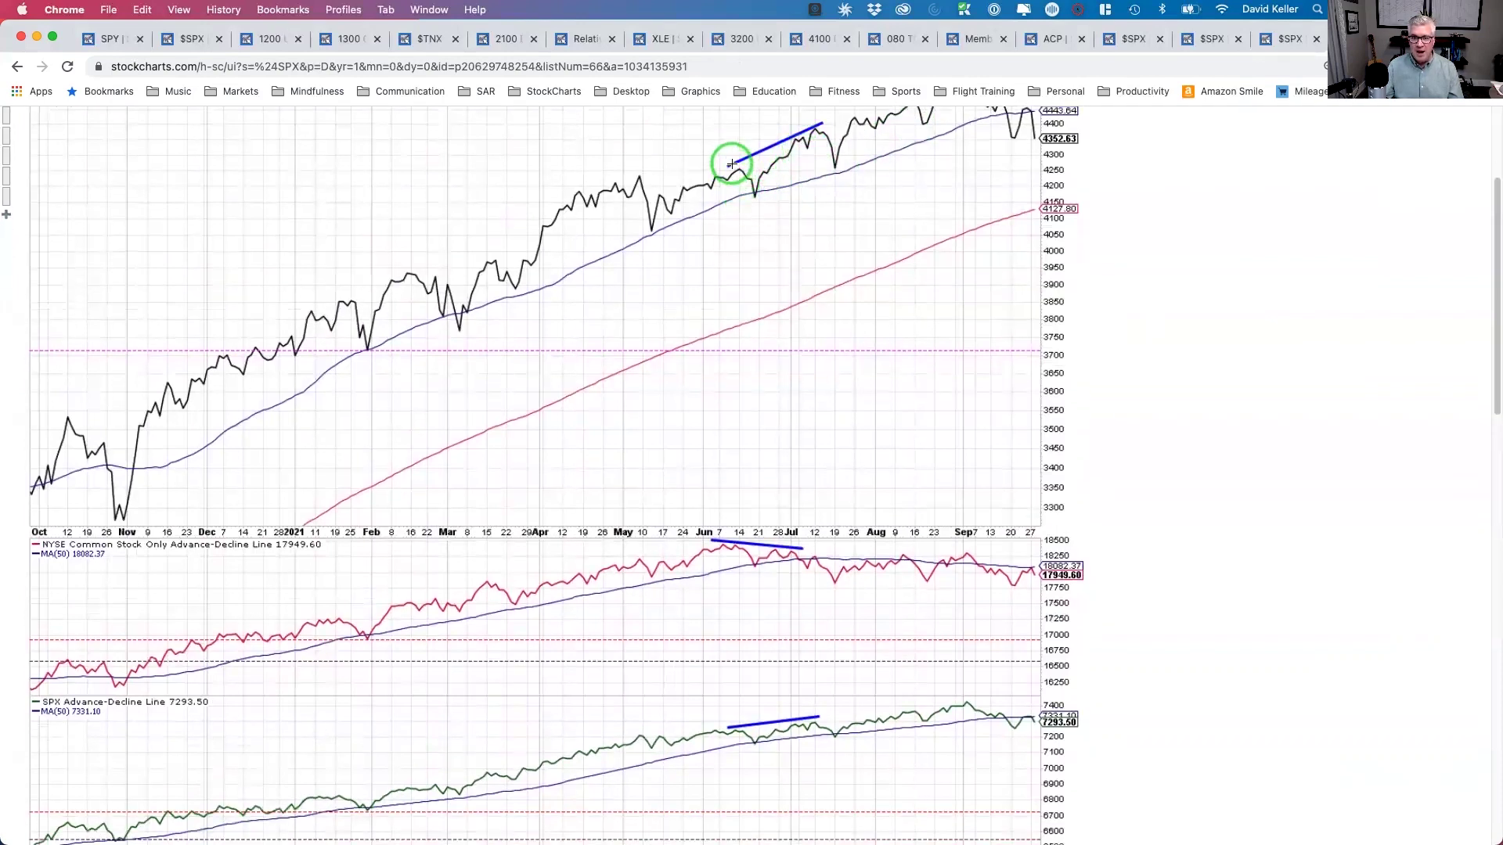
{"action": "scroll", "coordinate": [818, 156], "scroll_direction": "down", "scroll_amount": 3}
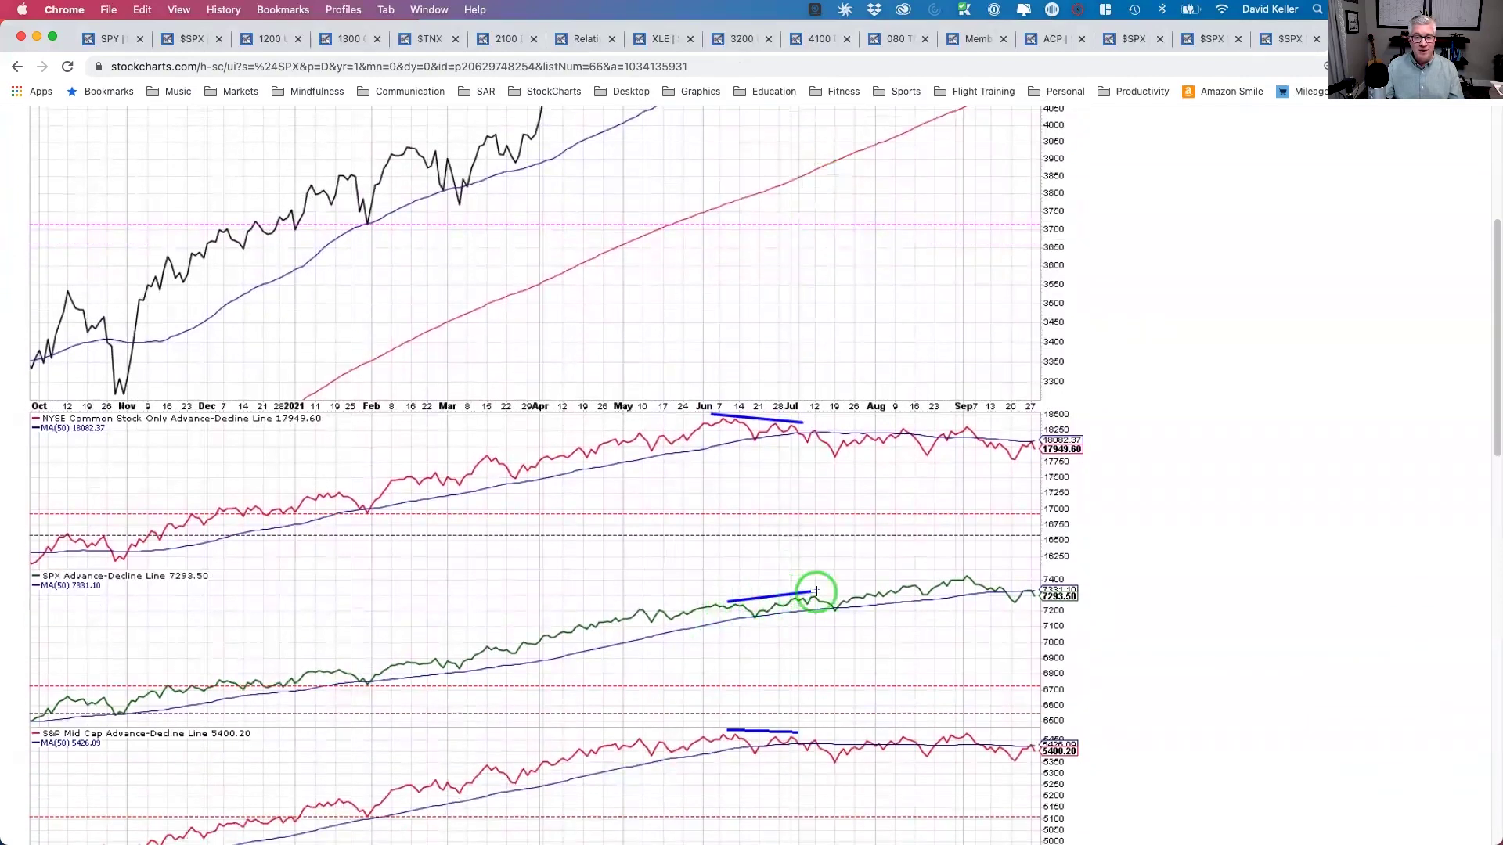
{"action": "scroll", "coordinate": [775, 520], "scroll_direction": "down", "scroll_amount": 2}
{"action": "scroll", "coordinate": [814, 345], "scroll_direction": "down", "scroll_amount": 1}
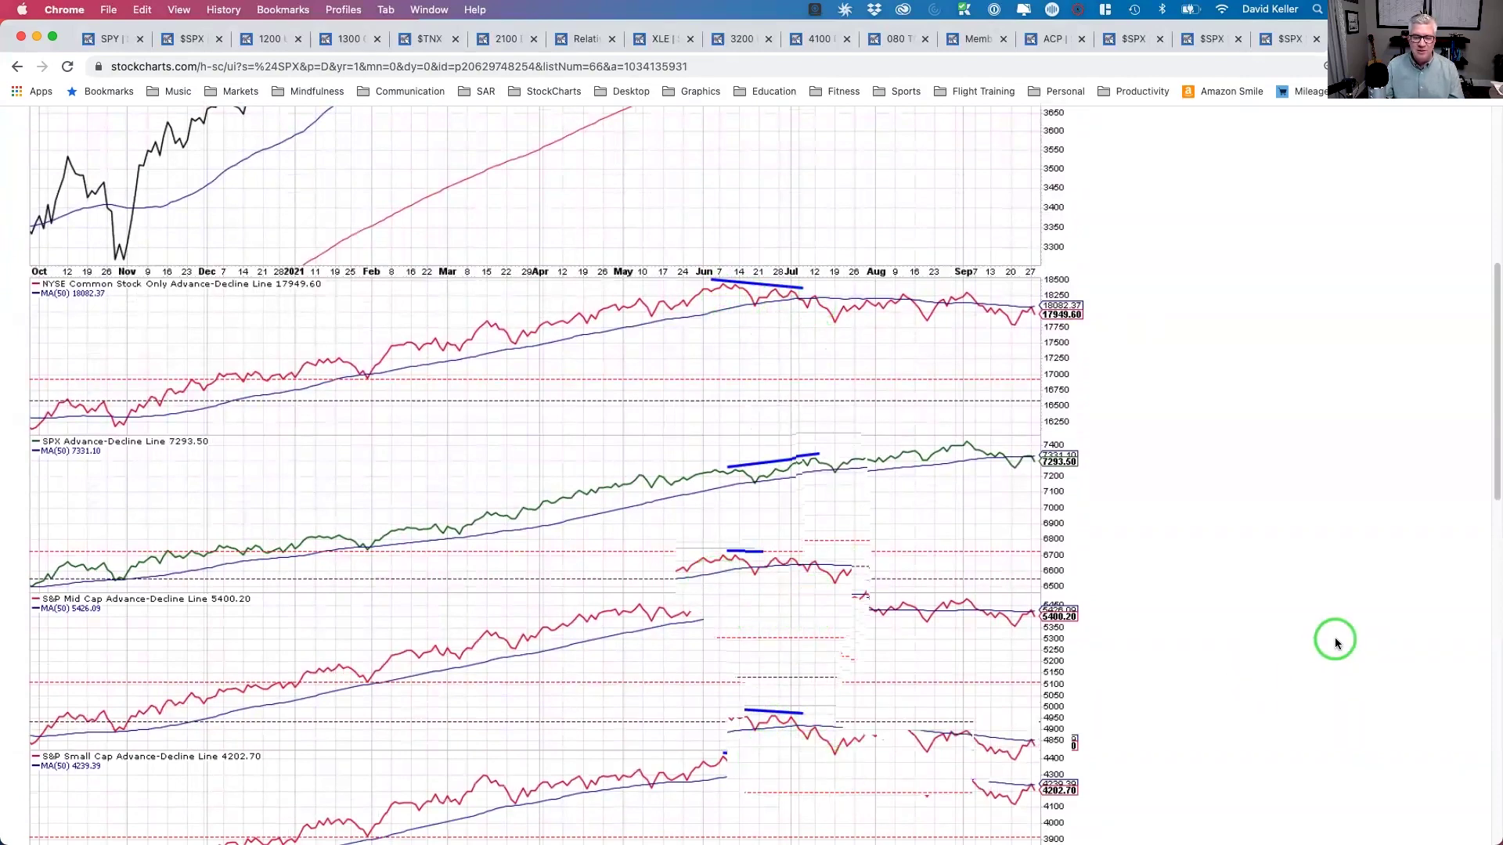
{"action": "scroll", "coordinate": [1335, 640], "scroll_direction": "down", "scroll_amount": 2}
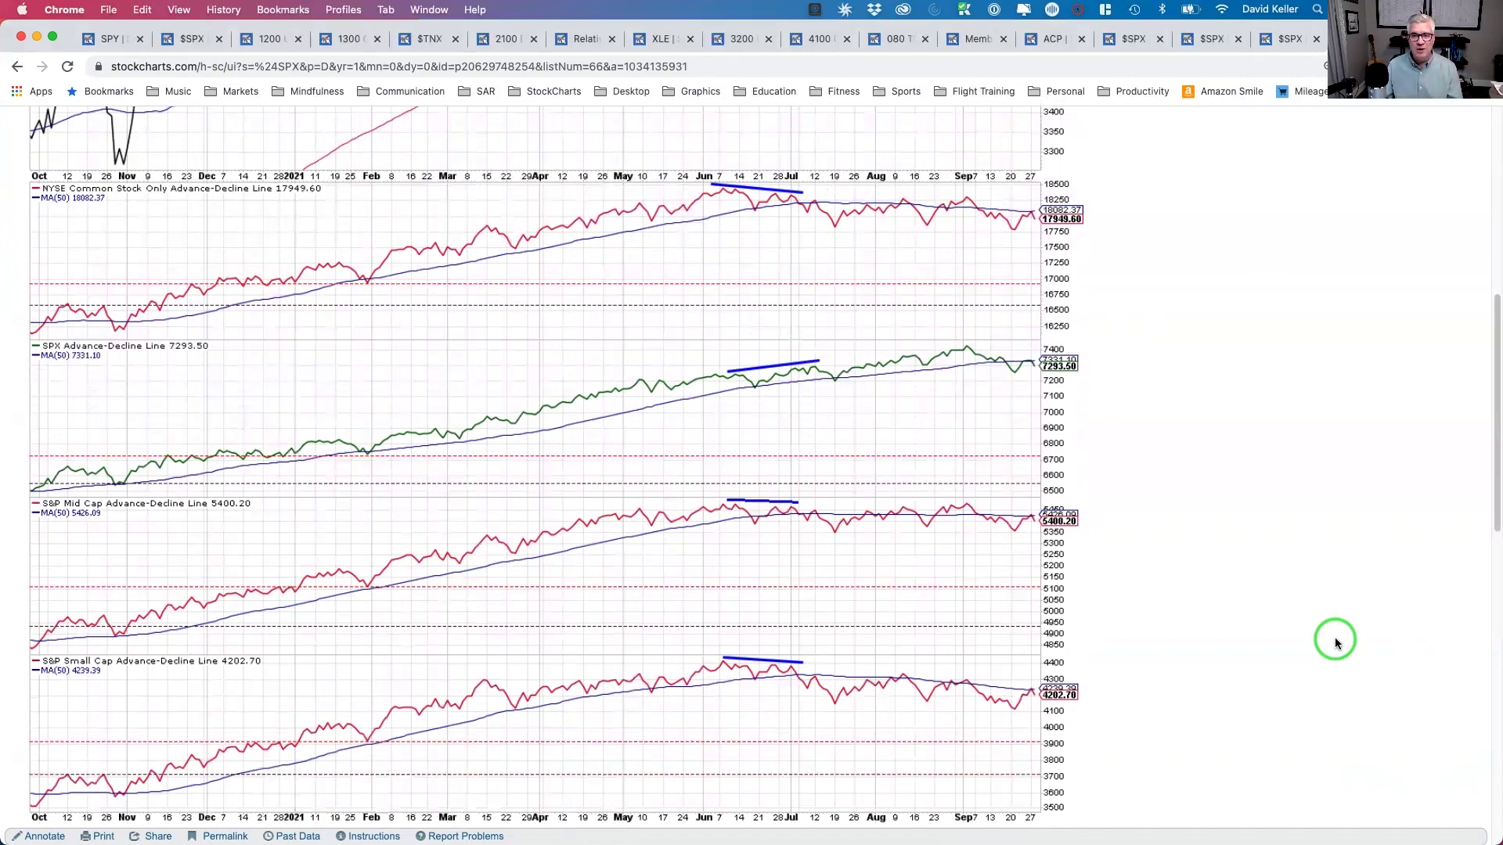
{"action": "scroll", "coordinate": [1335, 637], "scroll_direction": "up", "scroll_amount": 10}
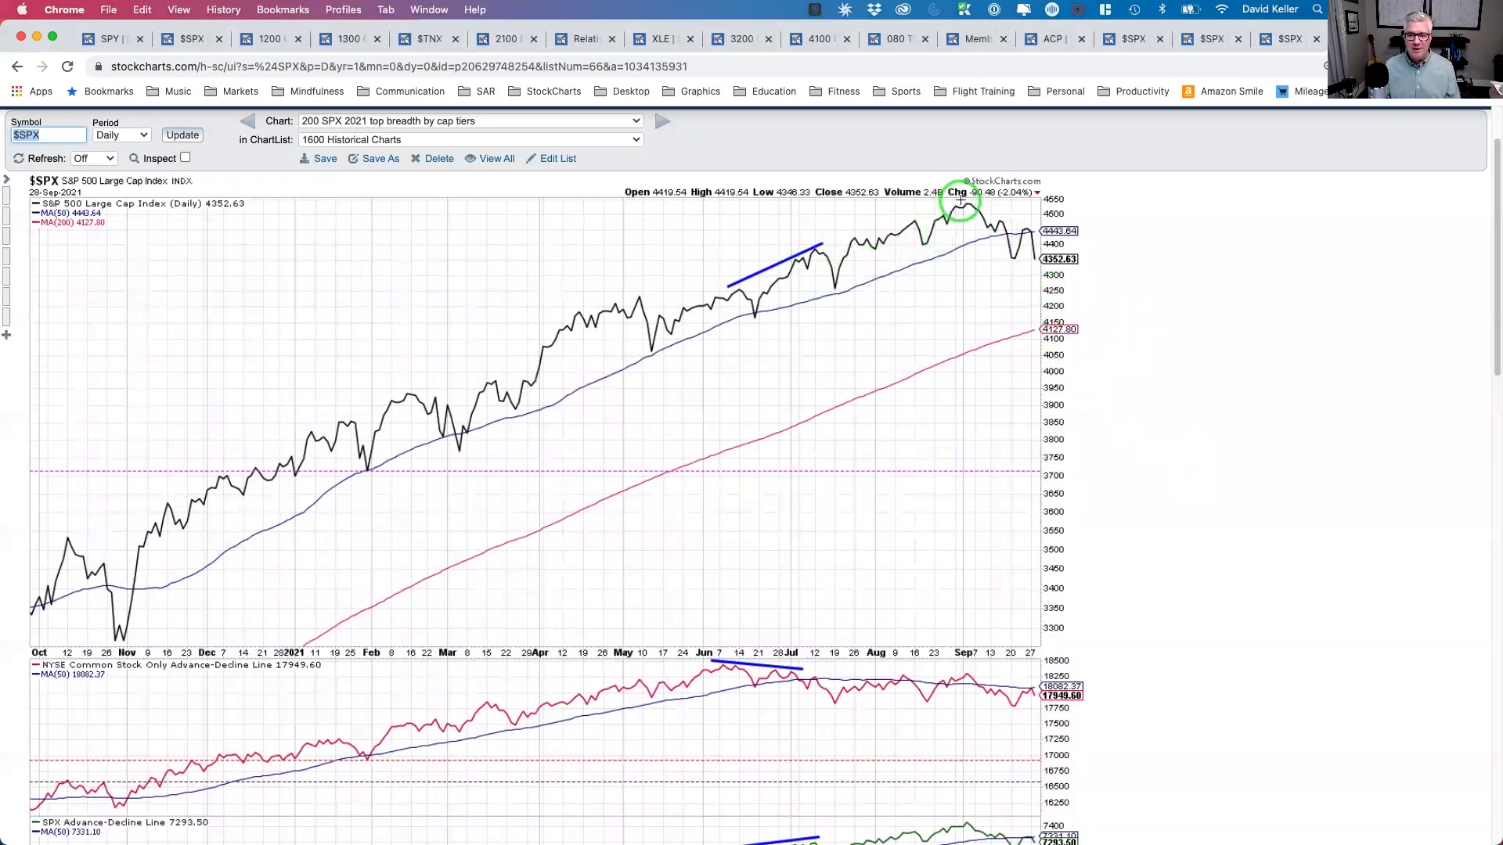
{"action": "scroll", "coordinate": [961, 200], "scroll_direction": "down", "scroll_amount": 1}
{"action": "scroll", "coordinate": [1332, 519], "scroll_direction": "down", "scroll_amount": 8}
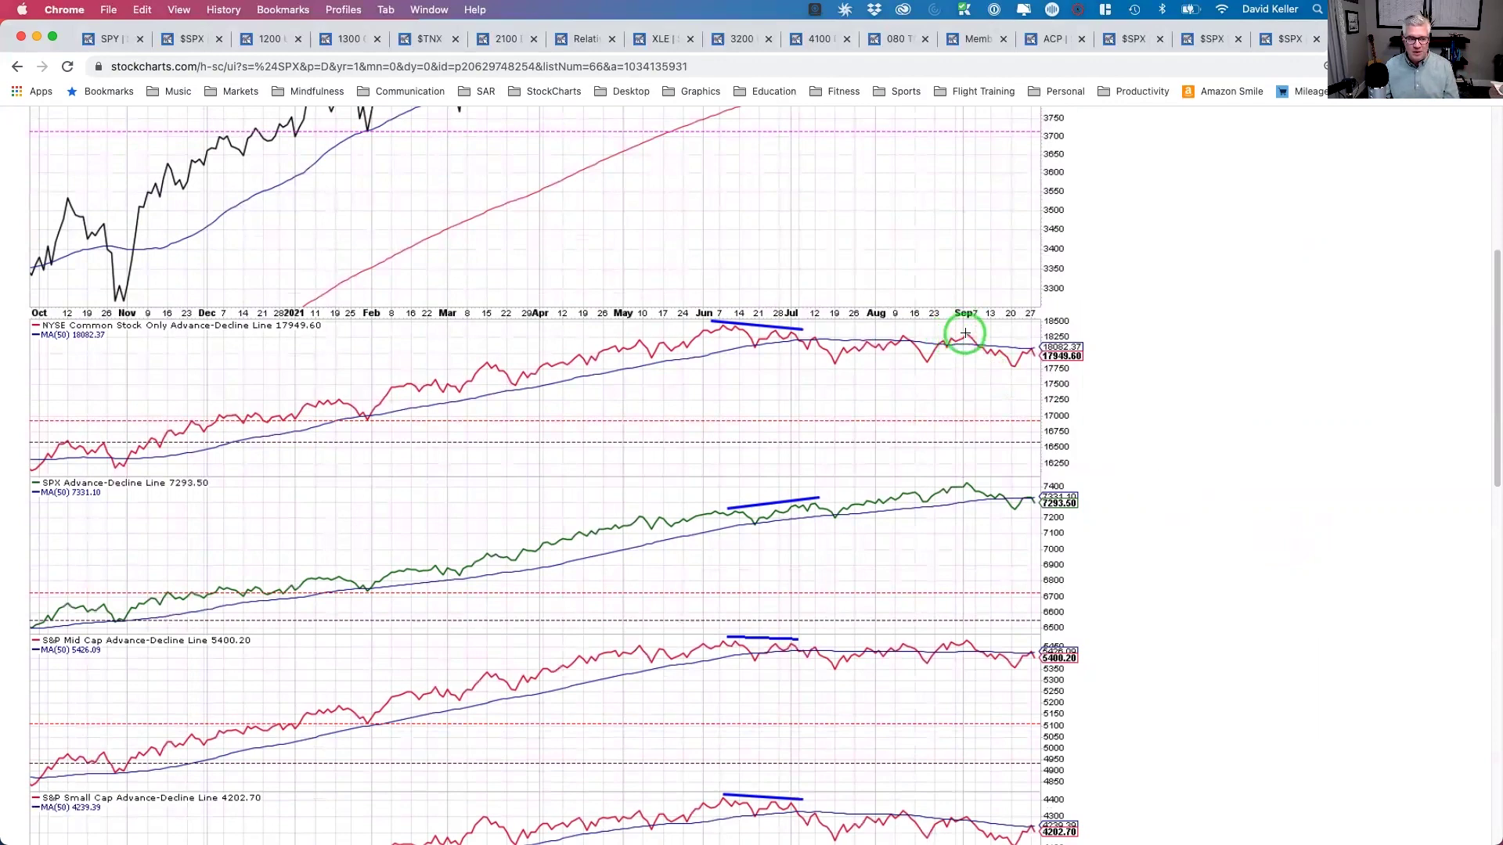
{"action": "scroll", "coordinate": [964, 335], "scroll_direction": "down", "scroll_amount": 5}
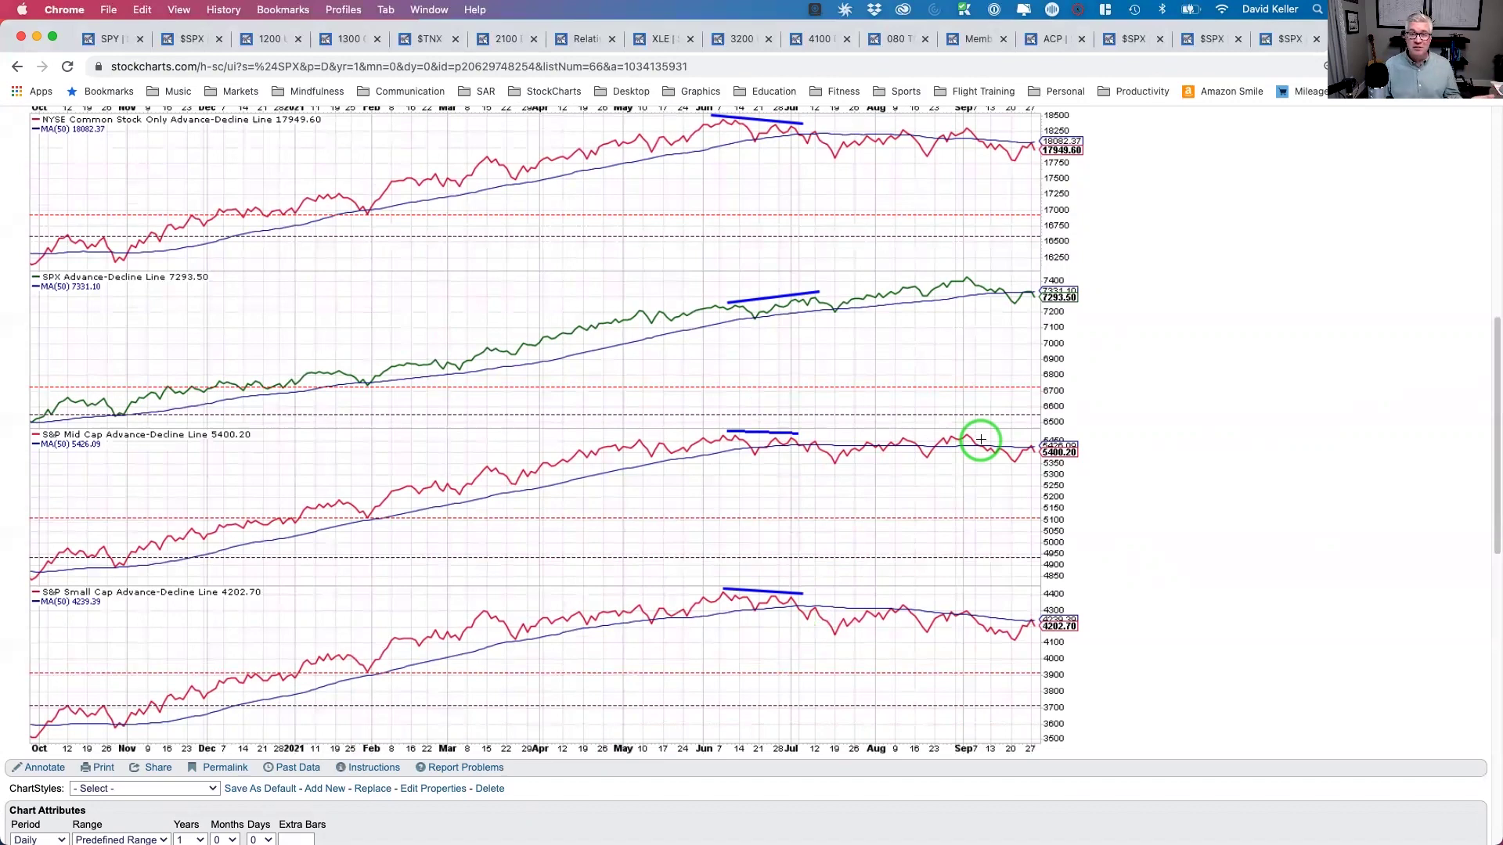
{"action": "scroll", "coordinate": [981, 440], "scroll_direction": "up", "scroll_amount": 5}
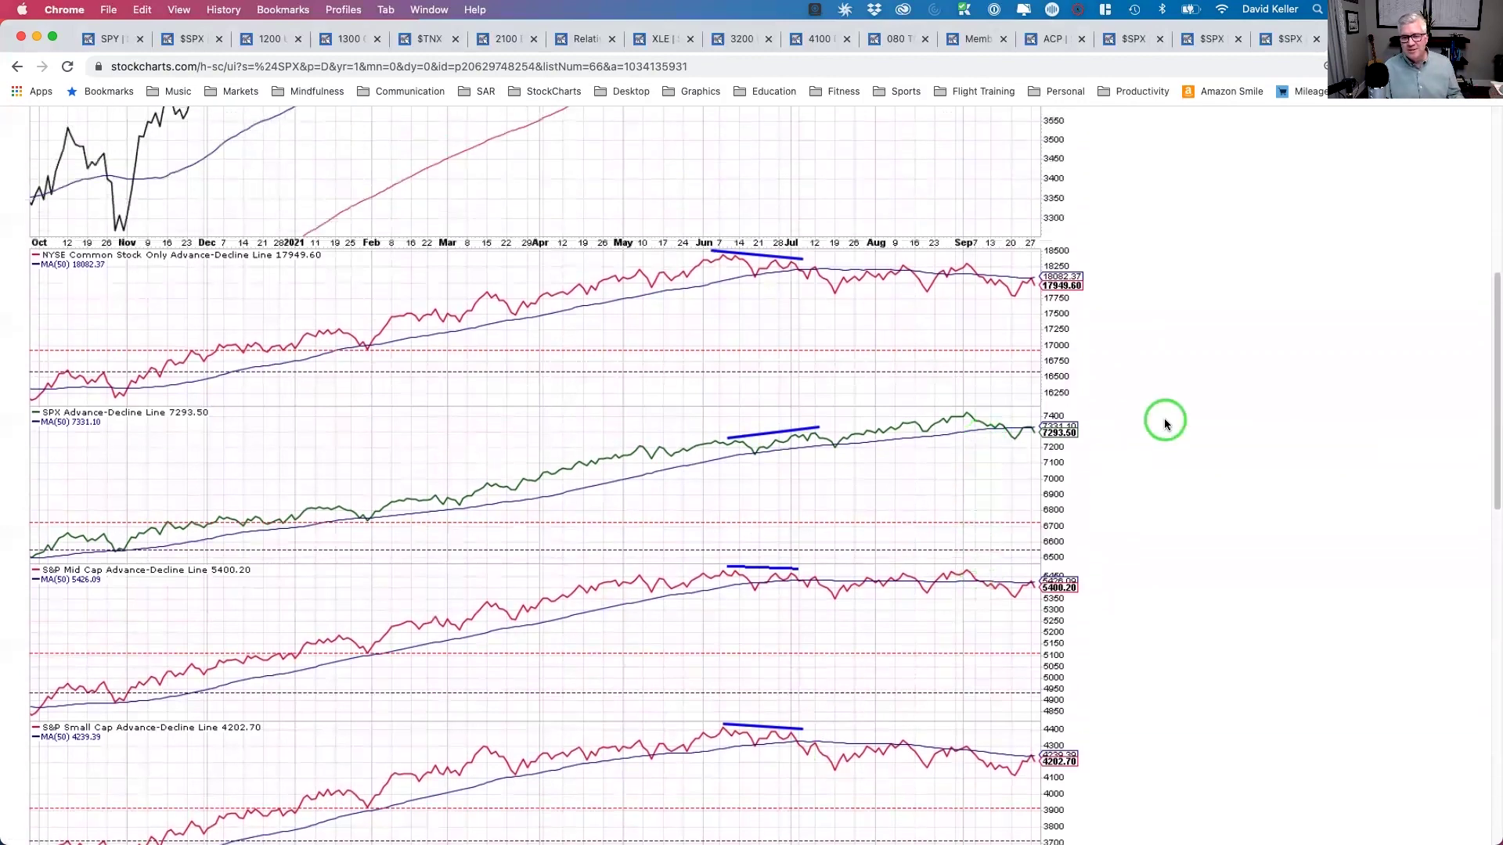
{"action": "scroll", "coordinate": [1165, 423], "scroll_direction": "up", "scroll_amount": 7}
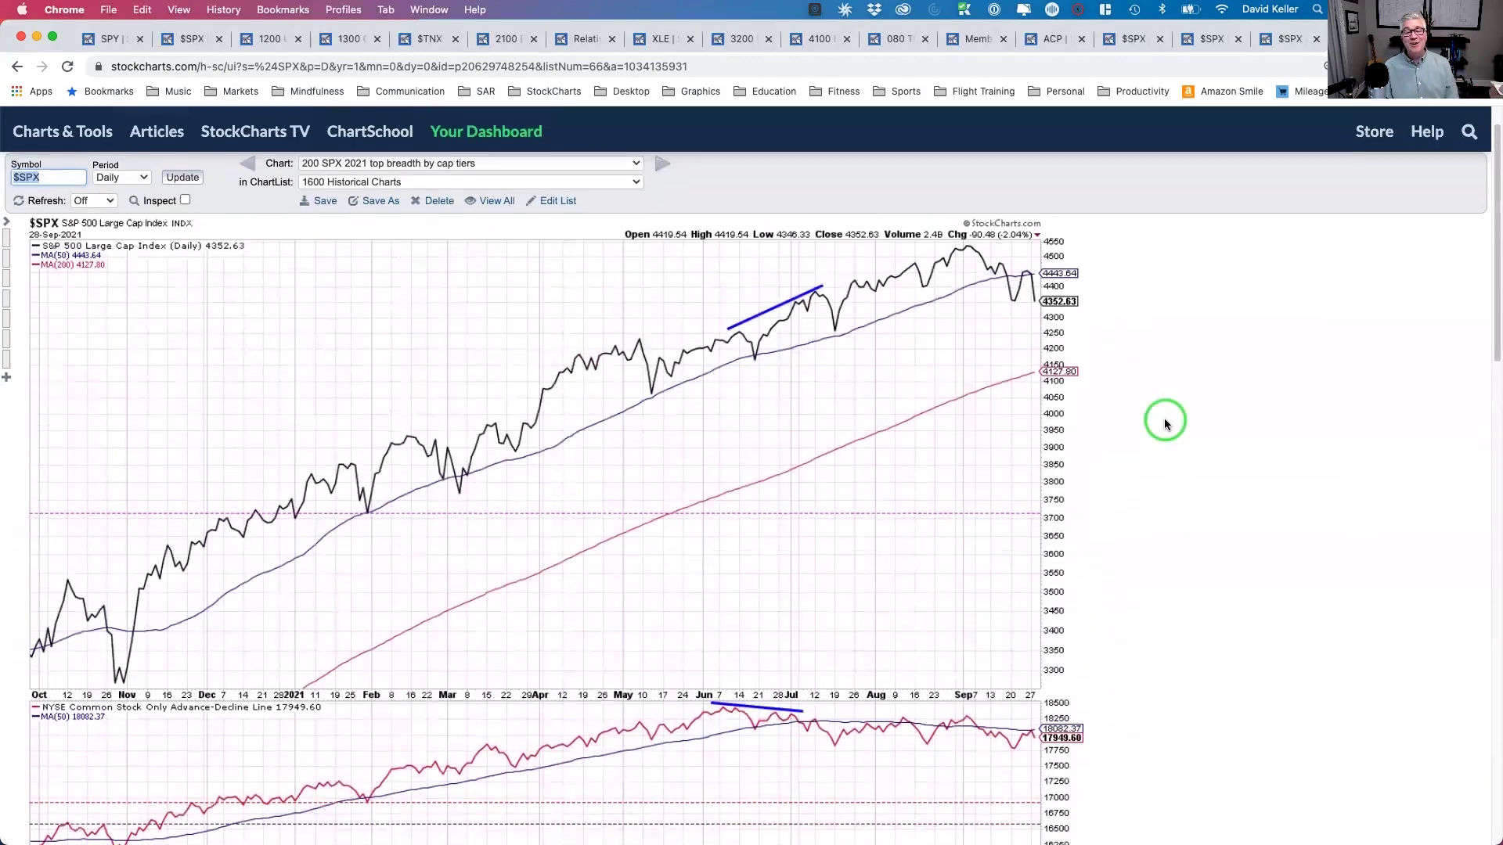
{"action": "scroll", "coordinate": [1164, 421], "scroll_direction": "down", "scroll_amount": 1}
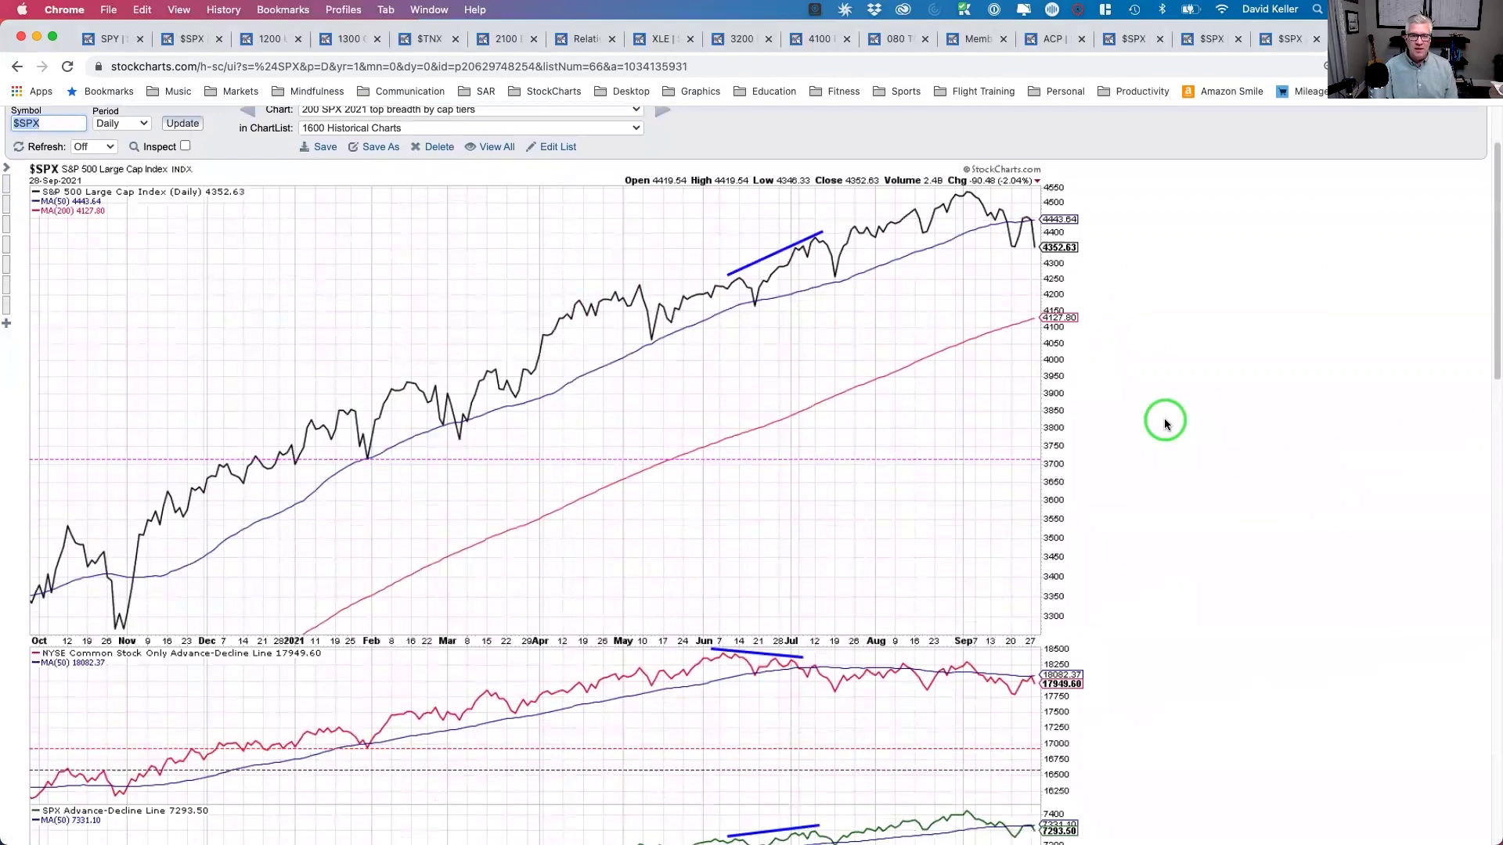